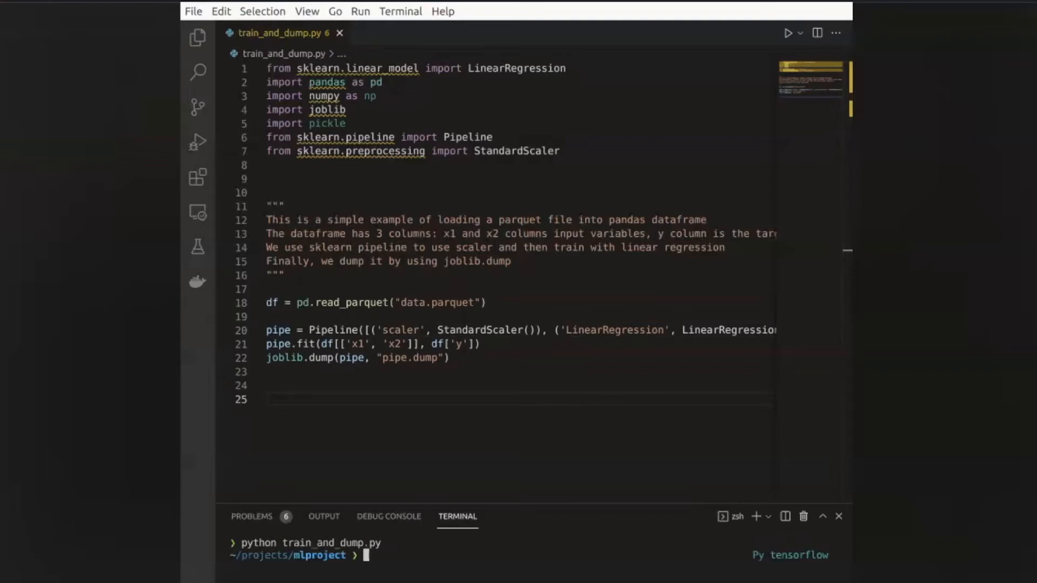
- Run ls pipe.dump in the terminal to verify the dumped pipeline file exists
type("ls pipe.dump")
key("Return")
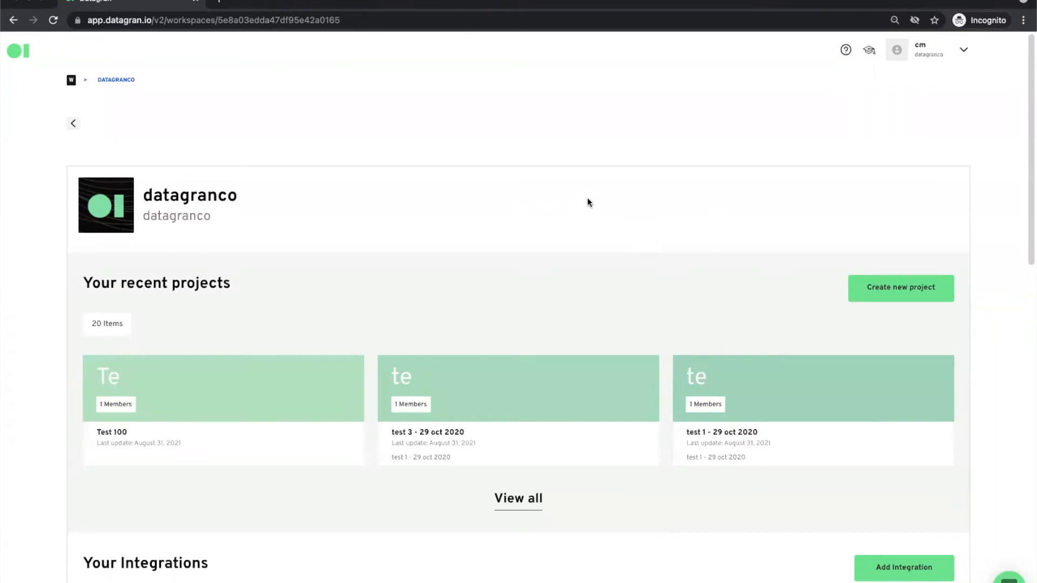
- Begin a new Google Sheets integration, then return to the Integrations overview
scroll(553, 427, "down", 2)
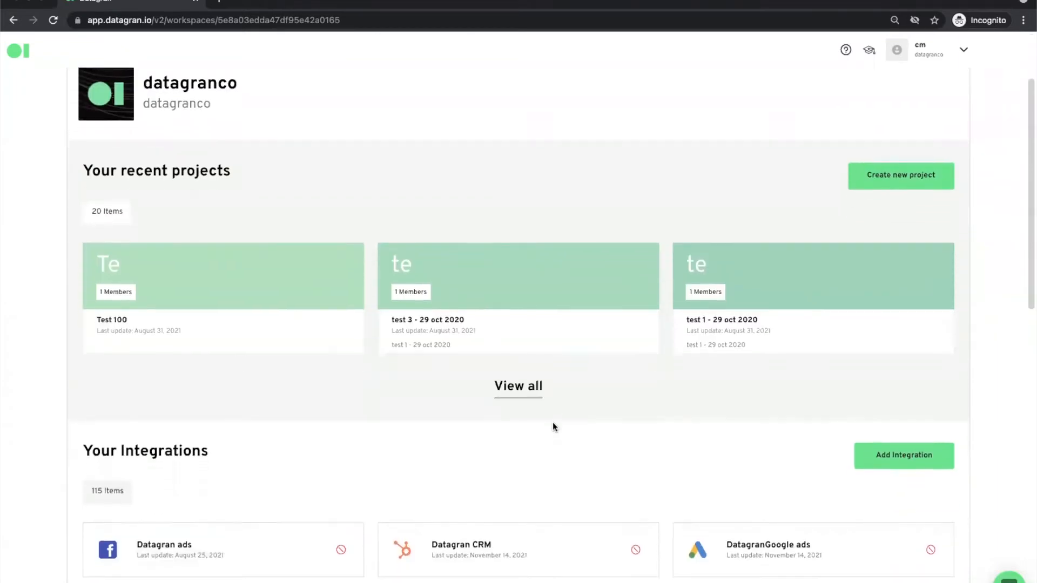
scroll(553, 424, "down", 3)
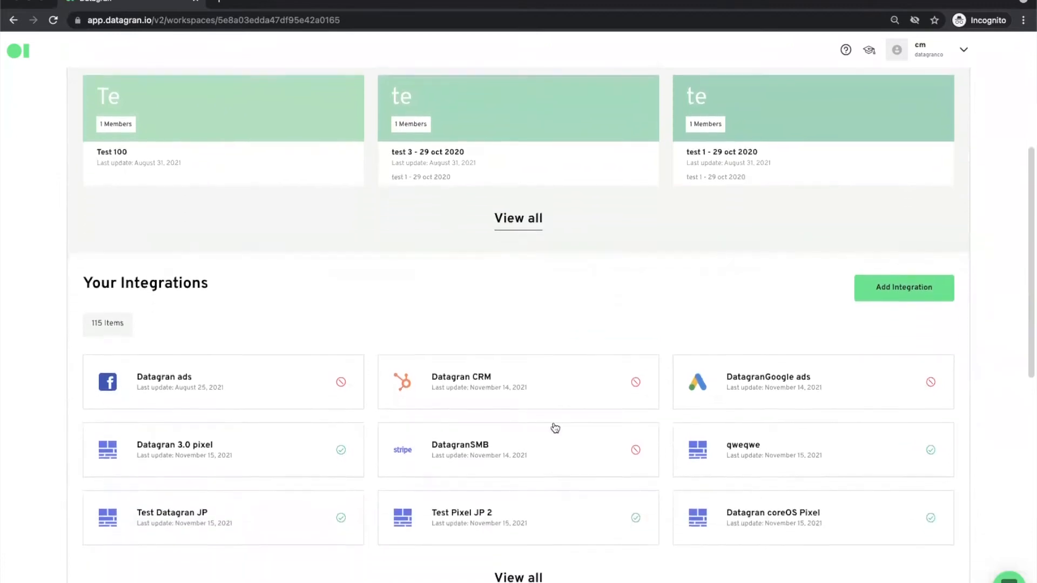
scroll(555, 428, "down", 2)
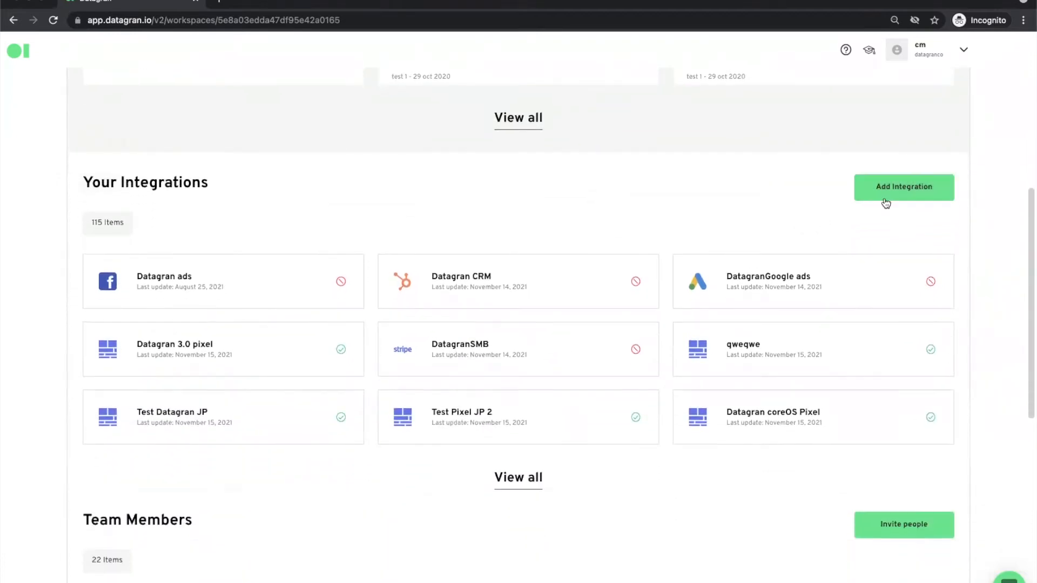
left_click(885, 198)
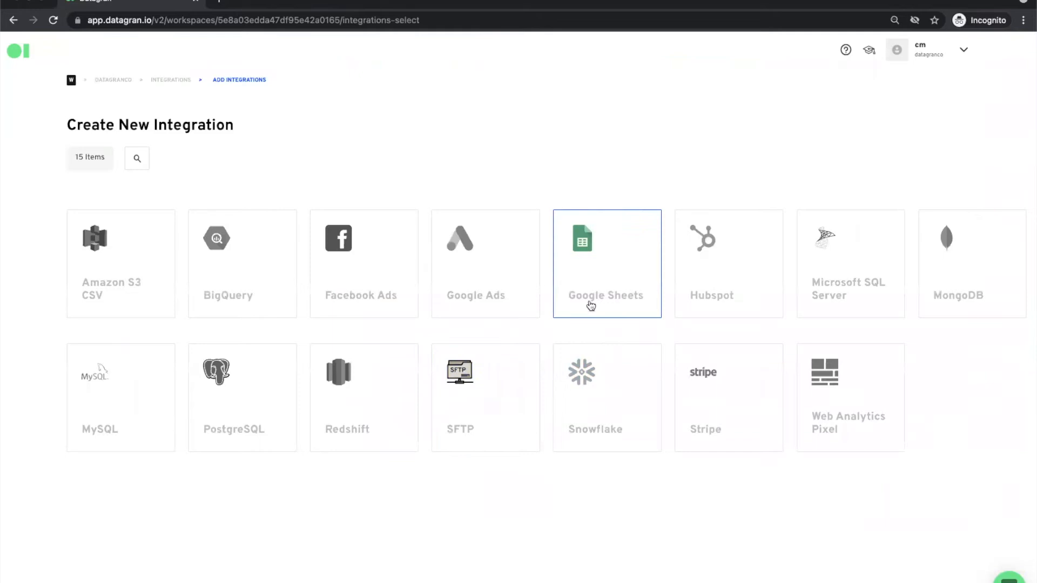
left_click(592, 297)
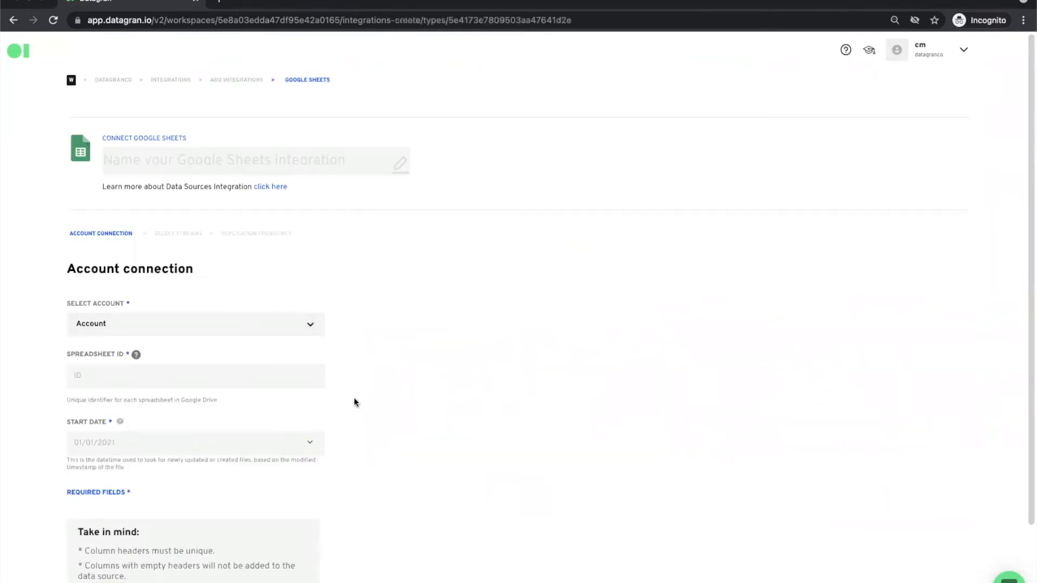
scroll(355, 403, "down", 2)
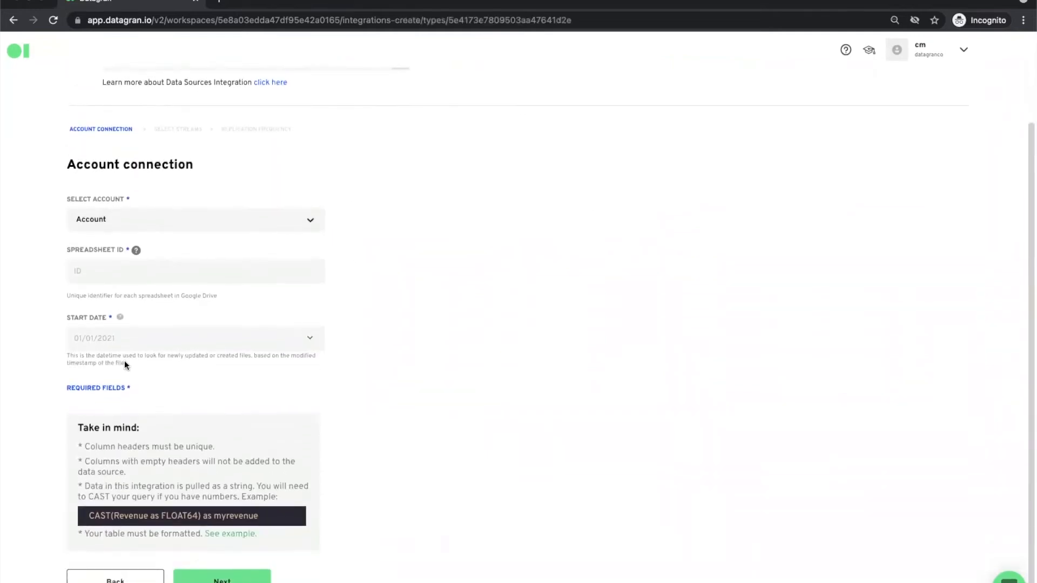
scroll(387, 209, "up", 2)
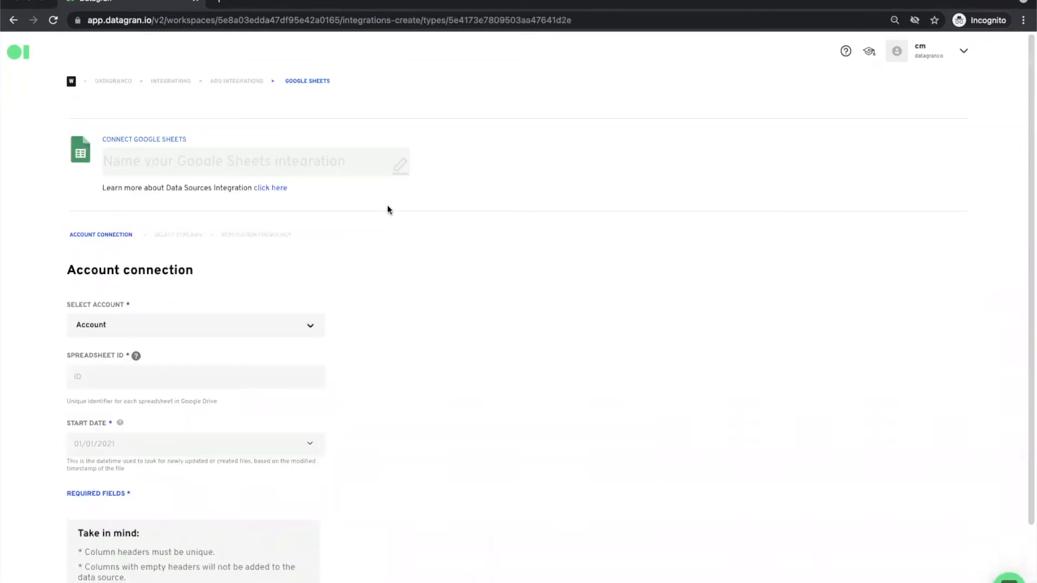
left_click(175, 85)
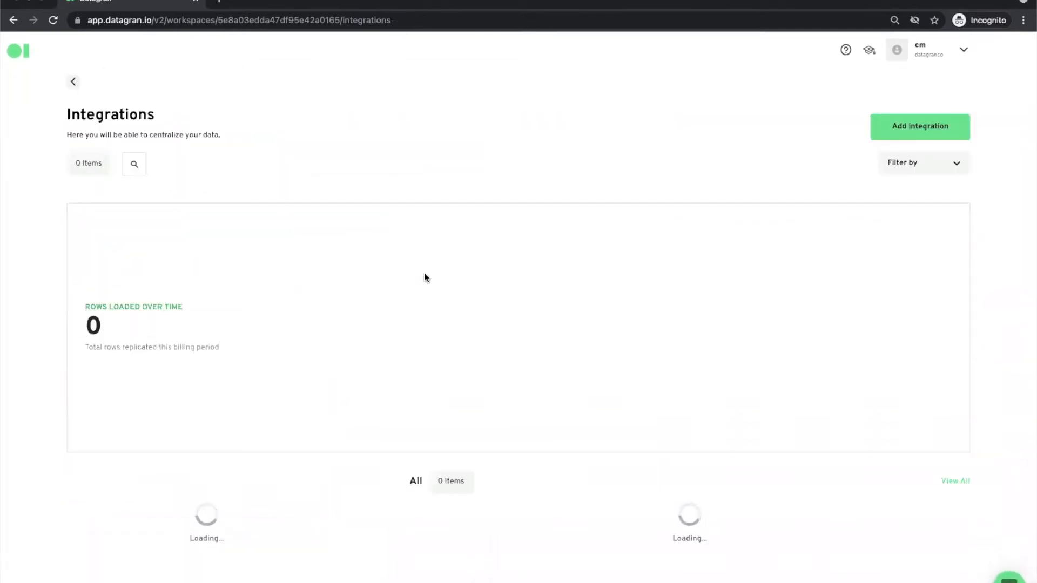
- Filter the integrations to Google Sheets and search for 'datagran'
scroll(424, 273, "down", 1)
scroll(425, 274, "down", 1)
scroll(574, 184, "down", 3)
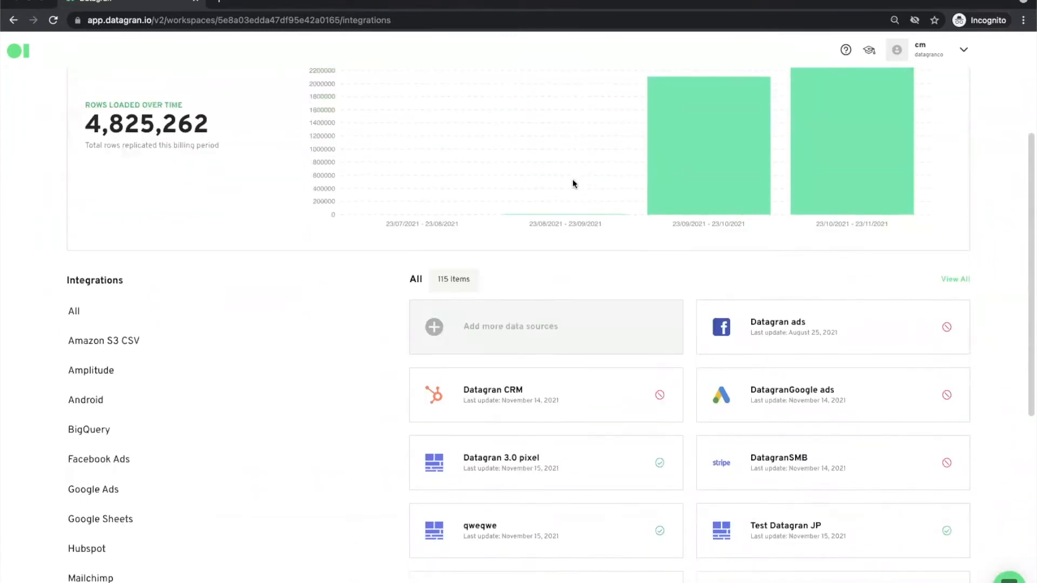
scroll(162, 485, "down", 1)
left_click(143, 483)
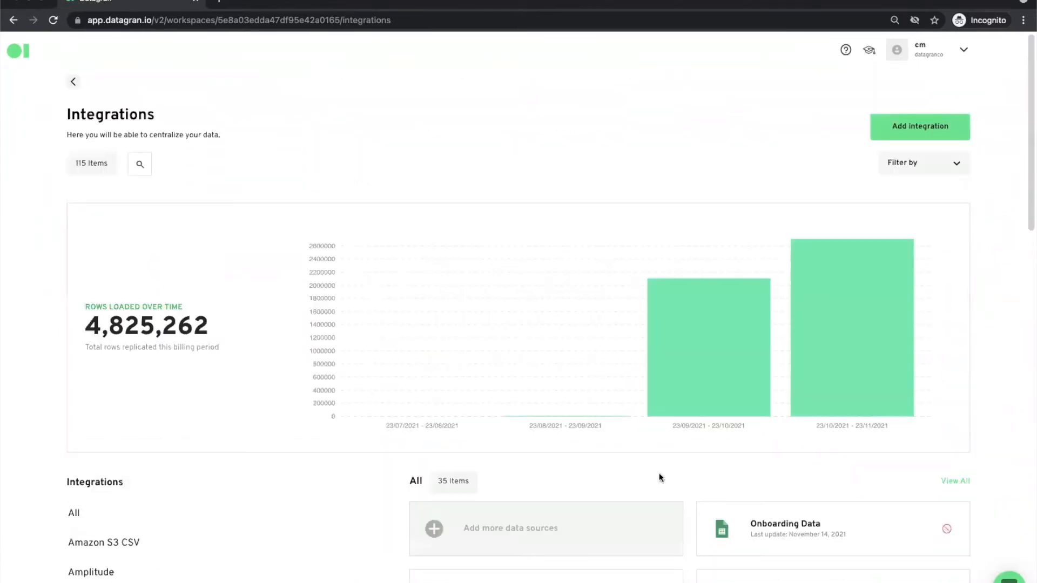
scroll(659, 474, "down", 4)
scroll(660, 478, "down", 3)
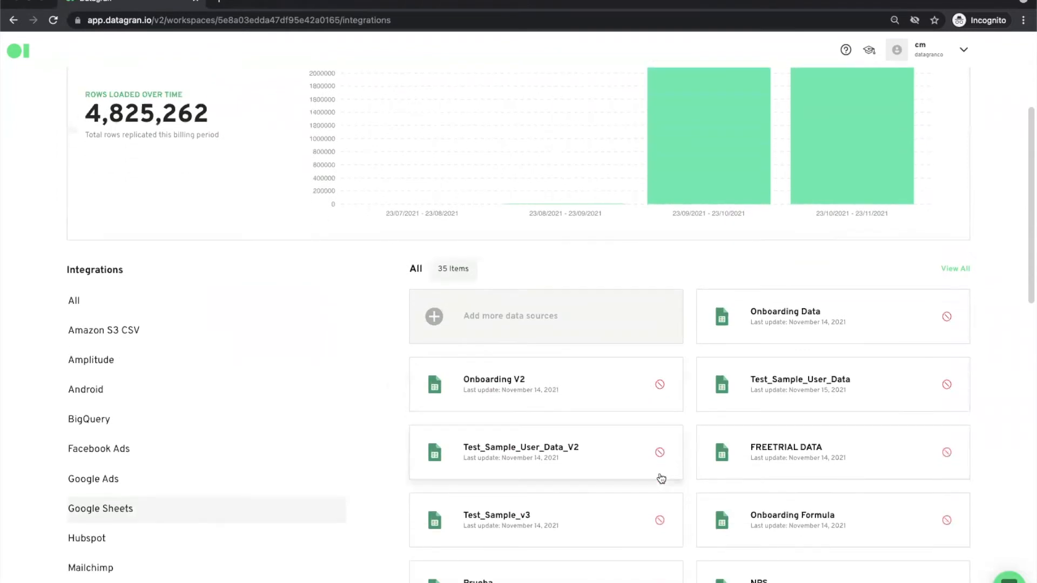
scroll(548, 127, "up", 6)
left_click(140, 137)
type("data")
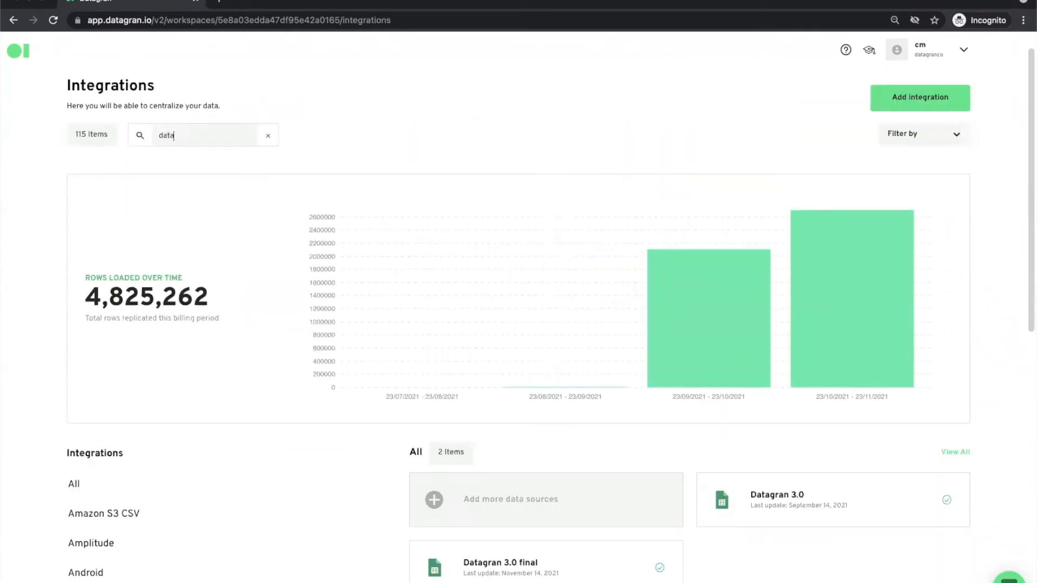
type("gran")
left_click(808, 520)
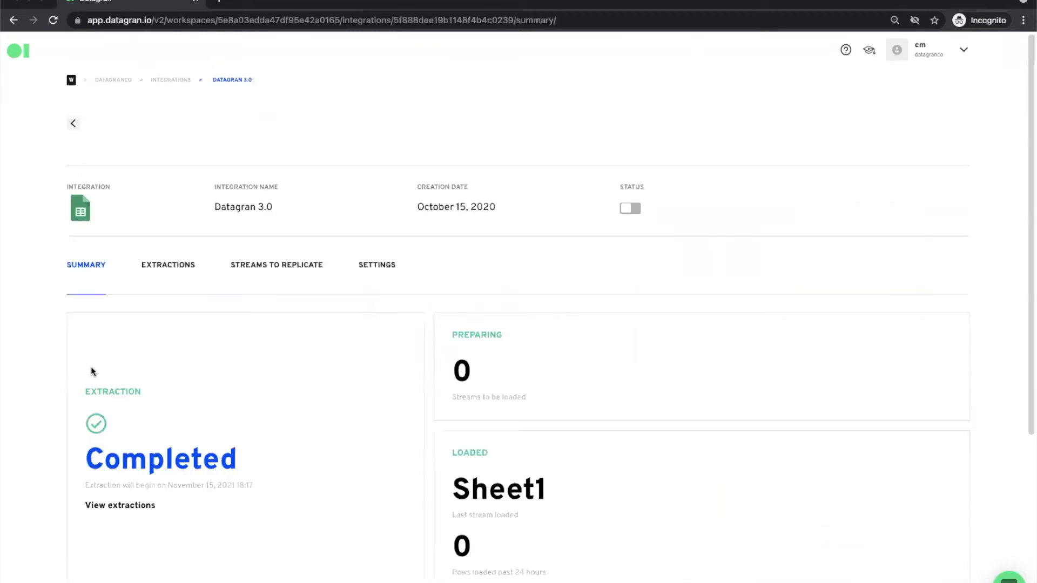
scroll(91, 369, "down", 3)
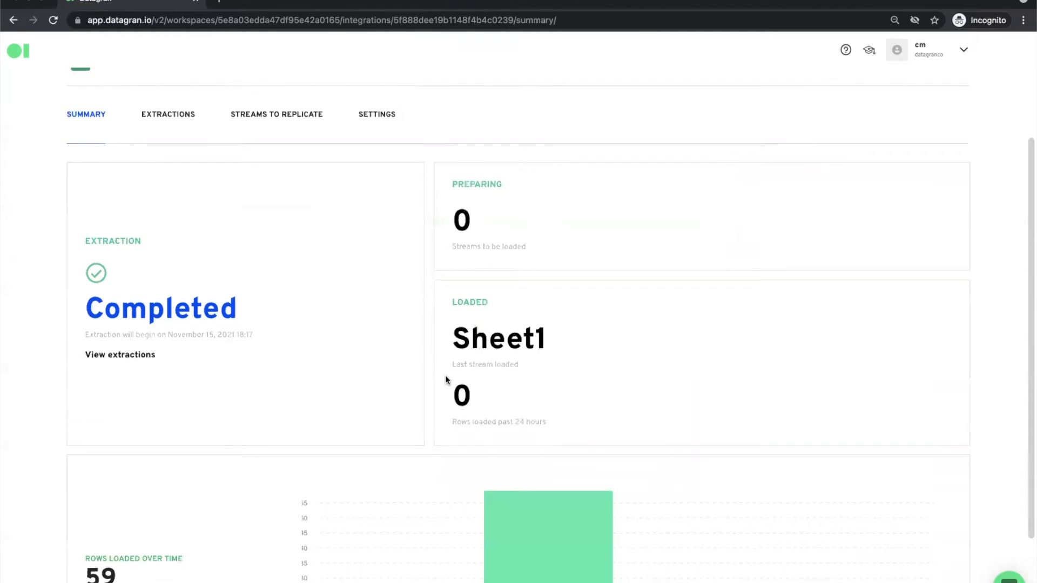
scroll(445, 375, "down", 2)
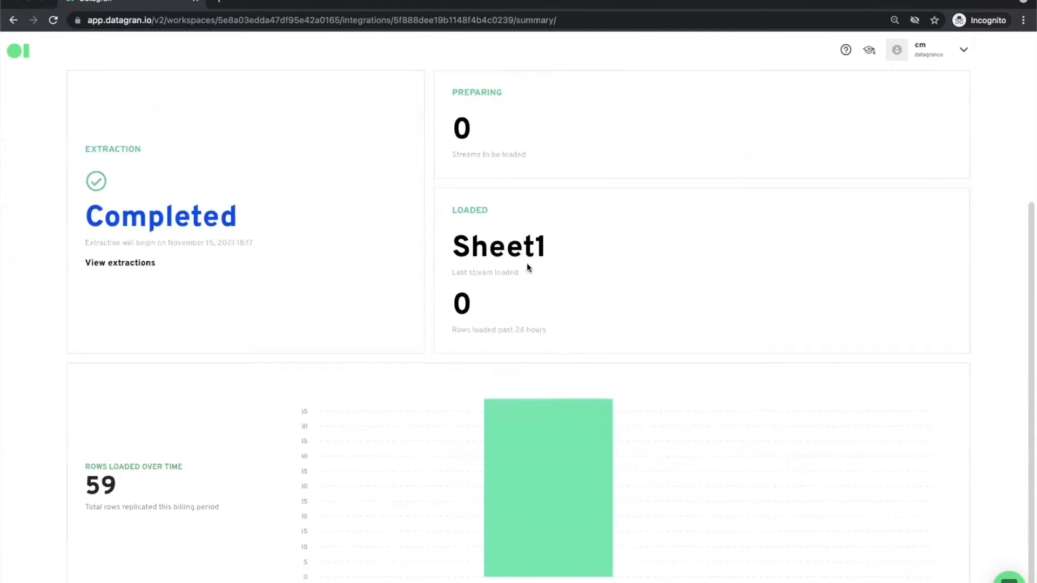
scroll(526, 263, "down", 1)
mouse_move(570, 488)
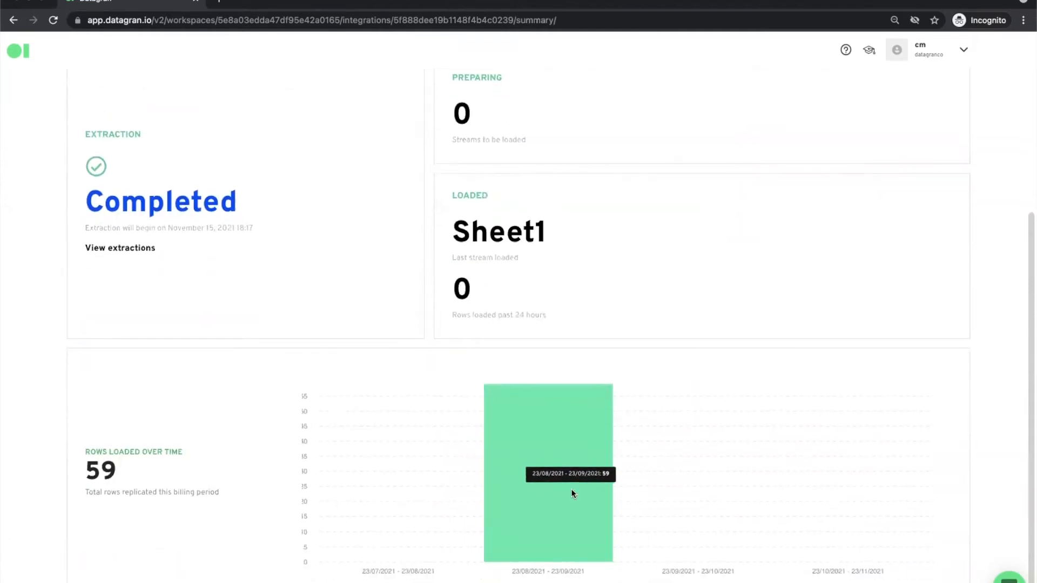
scroll(203, 326, "up", 3)
left_click(179, 157)
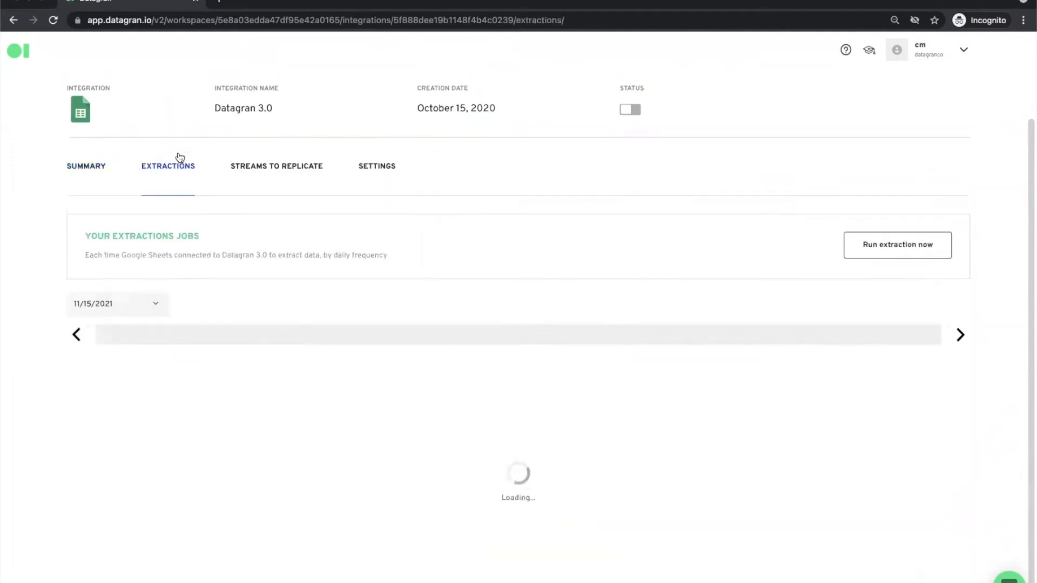
left_click(76, 340)
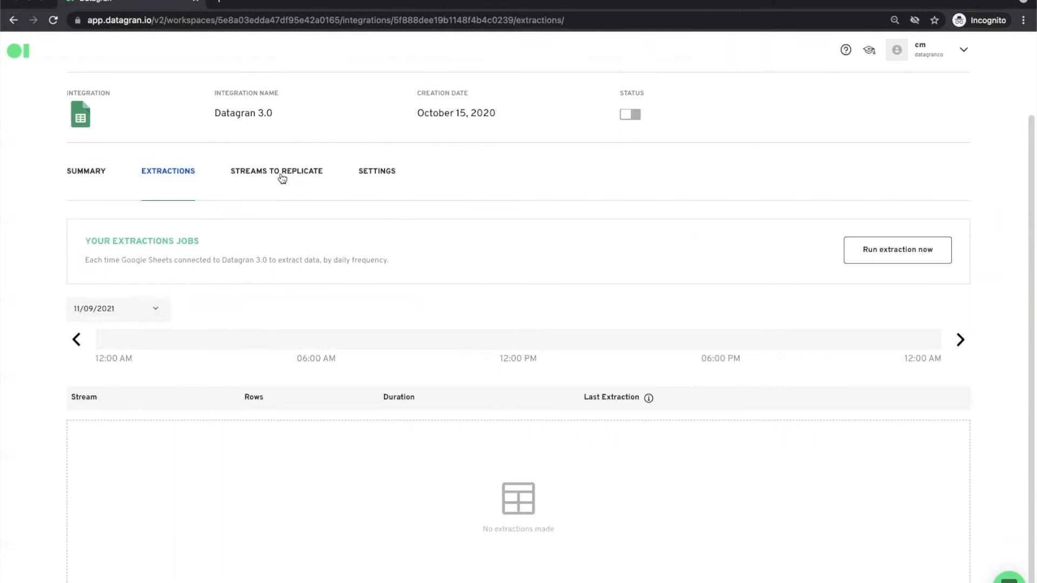
left_click(281, 172)
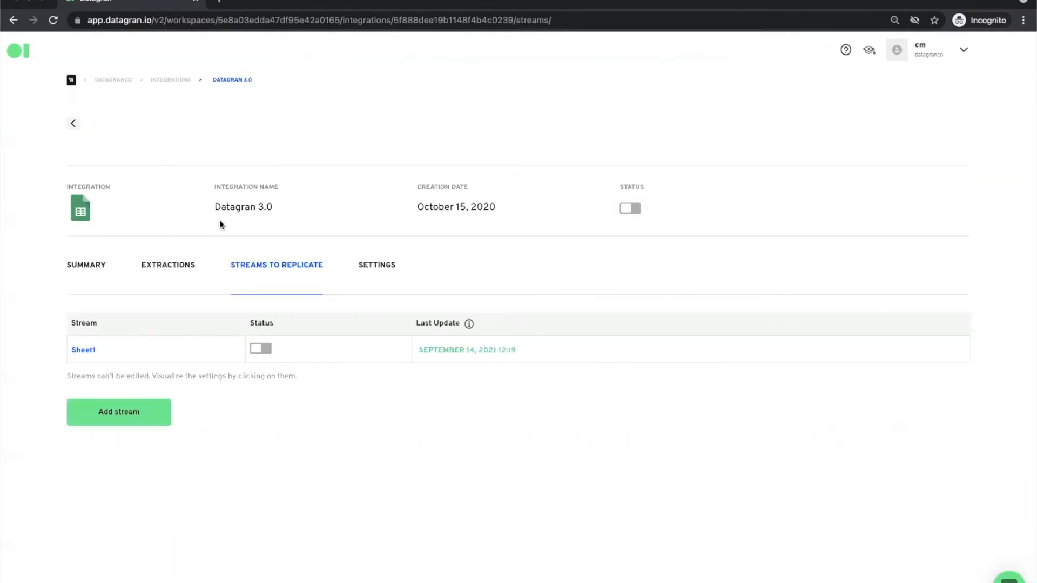
left_click(366, 269)
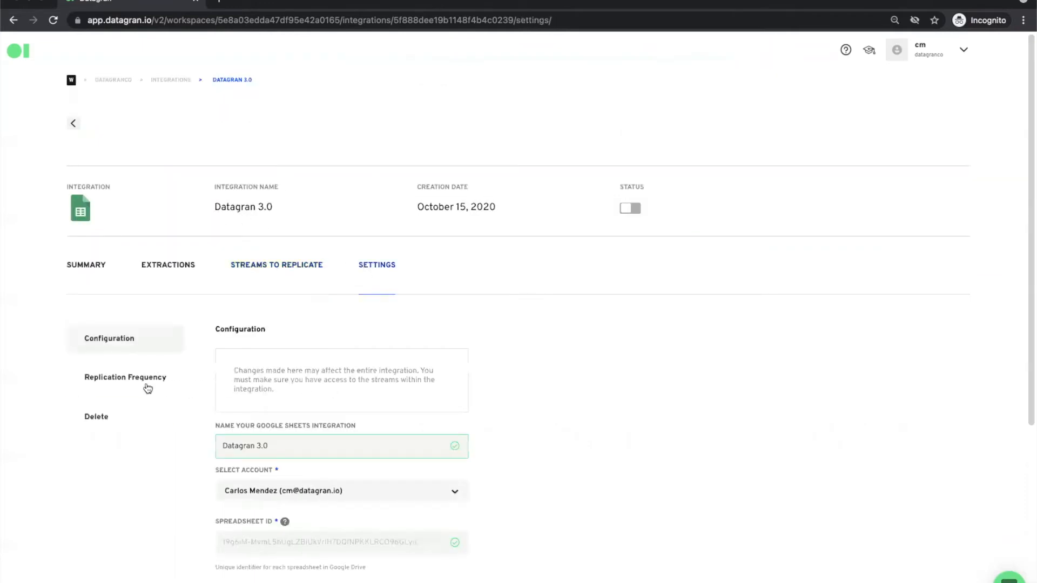
left_click(142, 383)
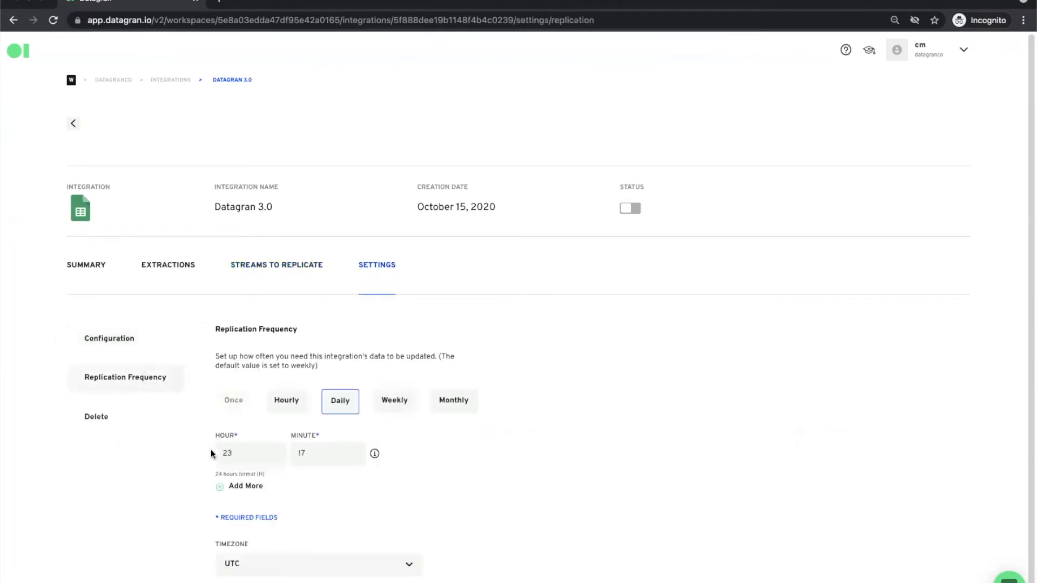
scroll(211, 452, "down", 1)
scroll(210, 450, "up", 1)
left_click(170, 79)
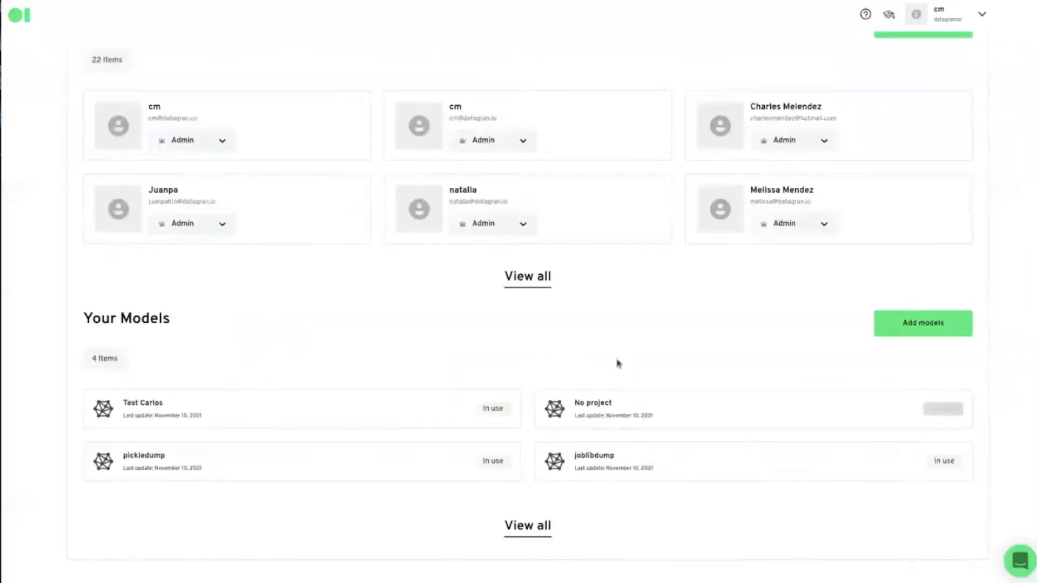
- Start a new model upload and name it model01
scroll(616, 362, "up", 1)
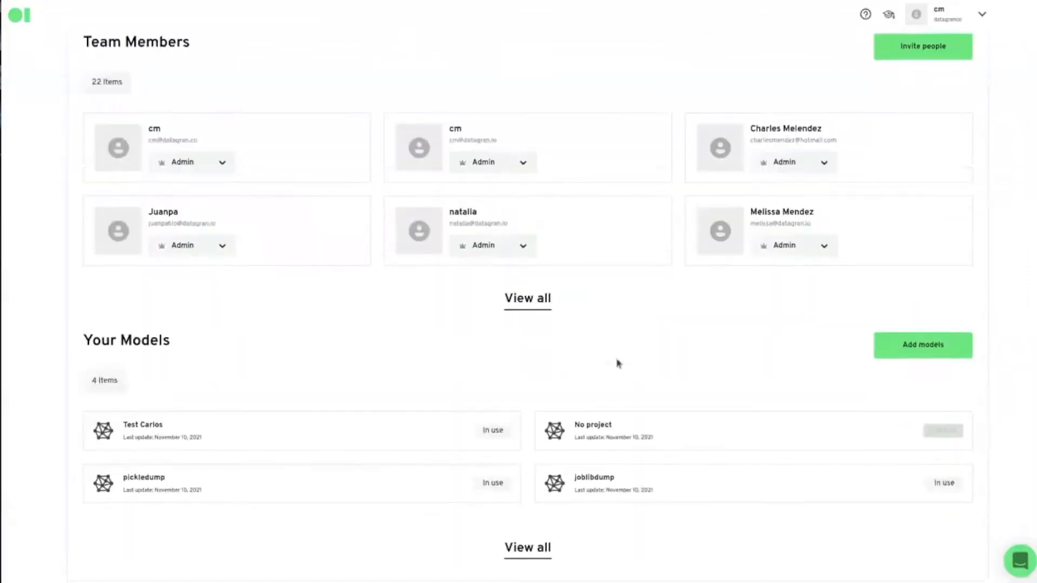
scroll(616, 363, "down", 1)
left_click(942, 326)
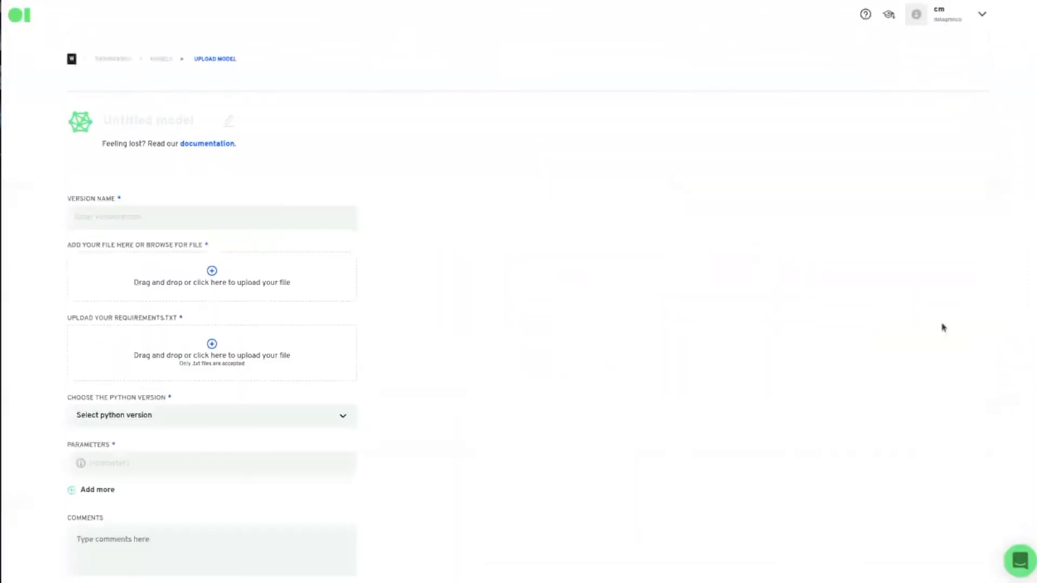
left_click(169, 124)
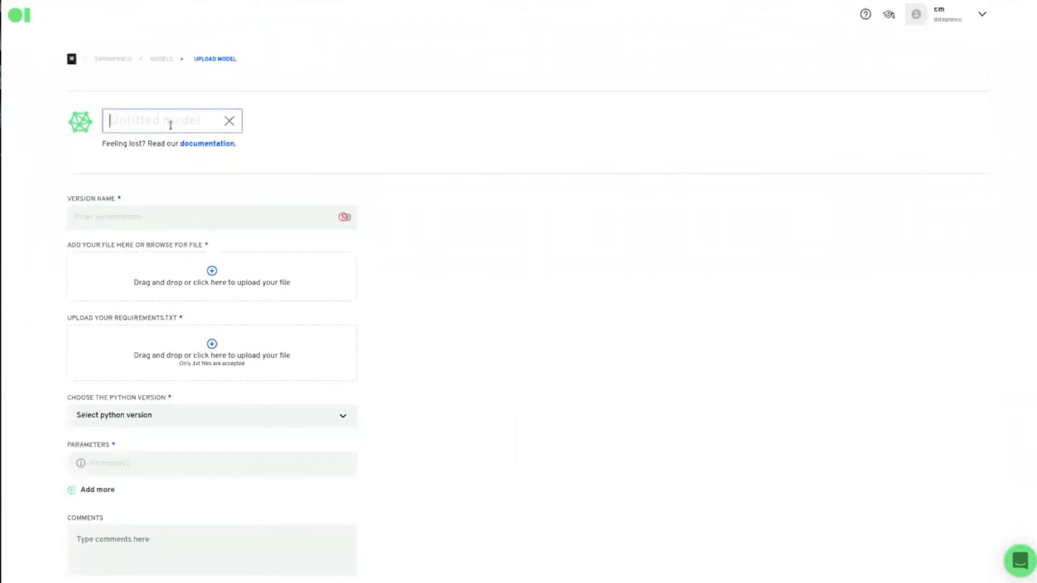
type("model01")
- Enter version name model01v01 and attach the requirements.txt file
left_click(130, 217)
type("model")
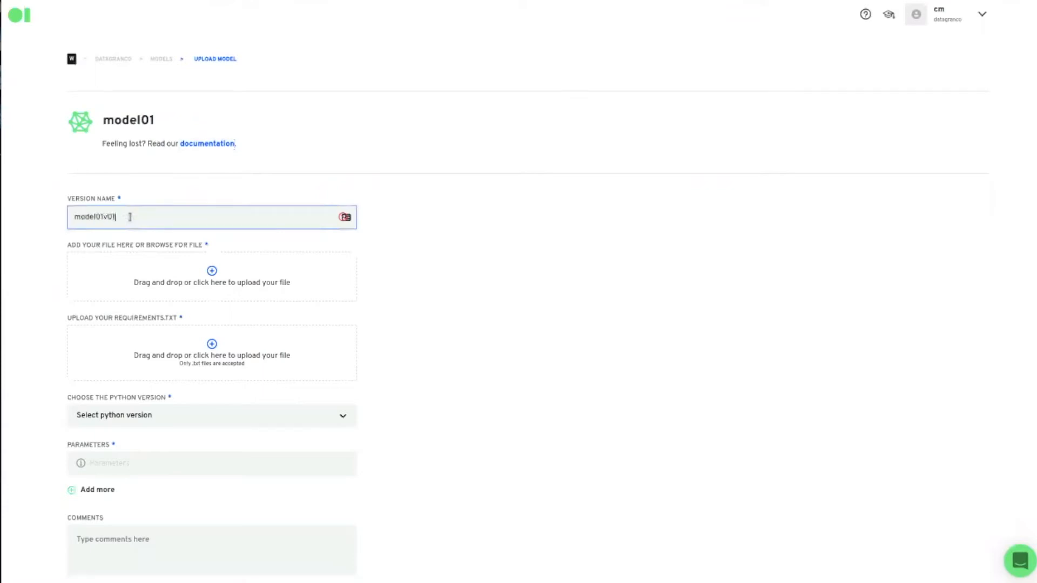
left_click(199, 276)
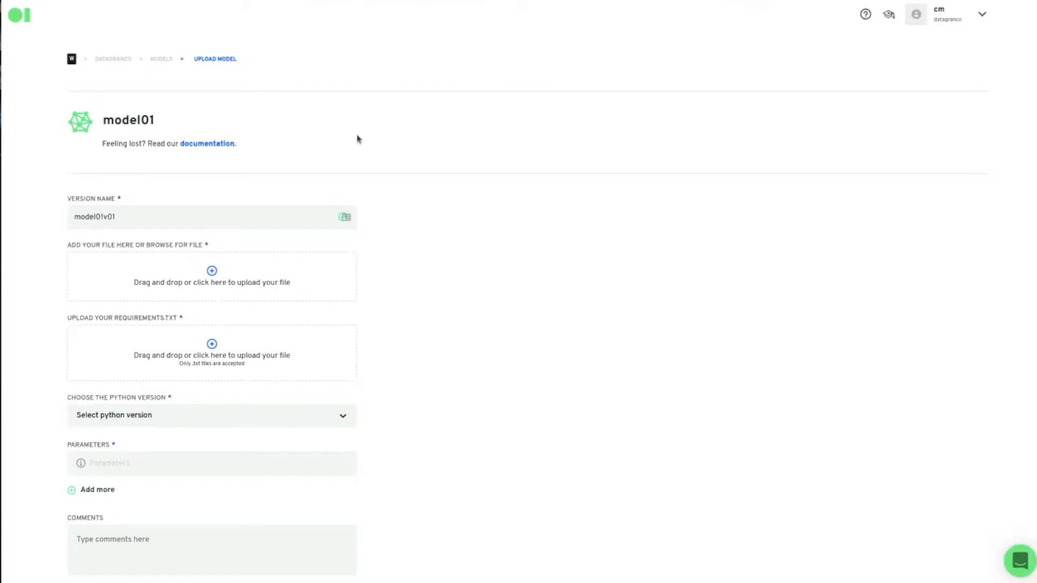
left_click(220, 377)
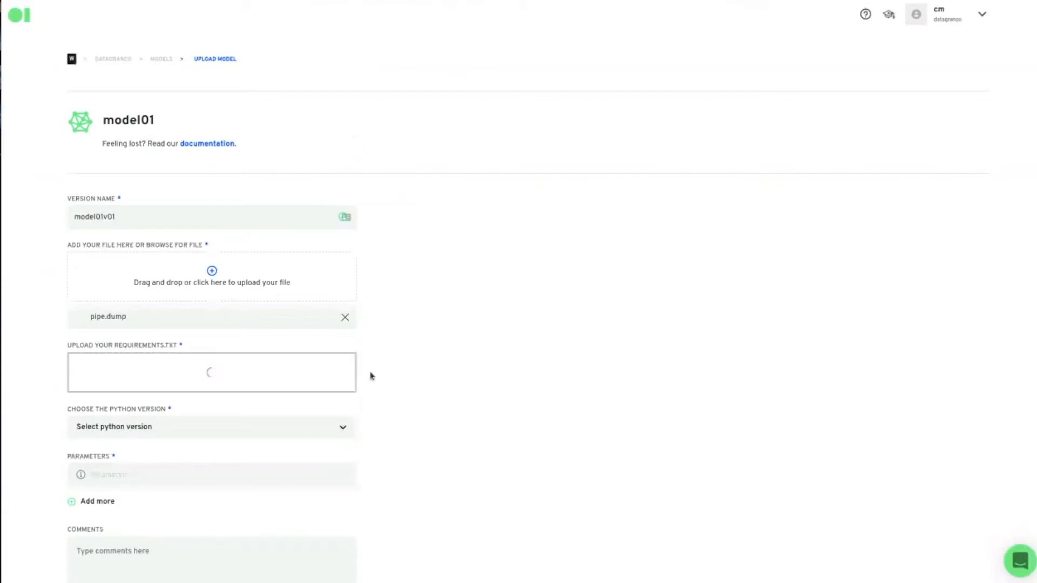
scroll(473, 388, "down", 1)
- Choose Python 3.8 and add input parameters x1 and x2
scroll(473, 388, "down", 2)
left_click(190, 342)
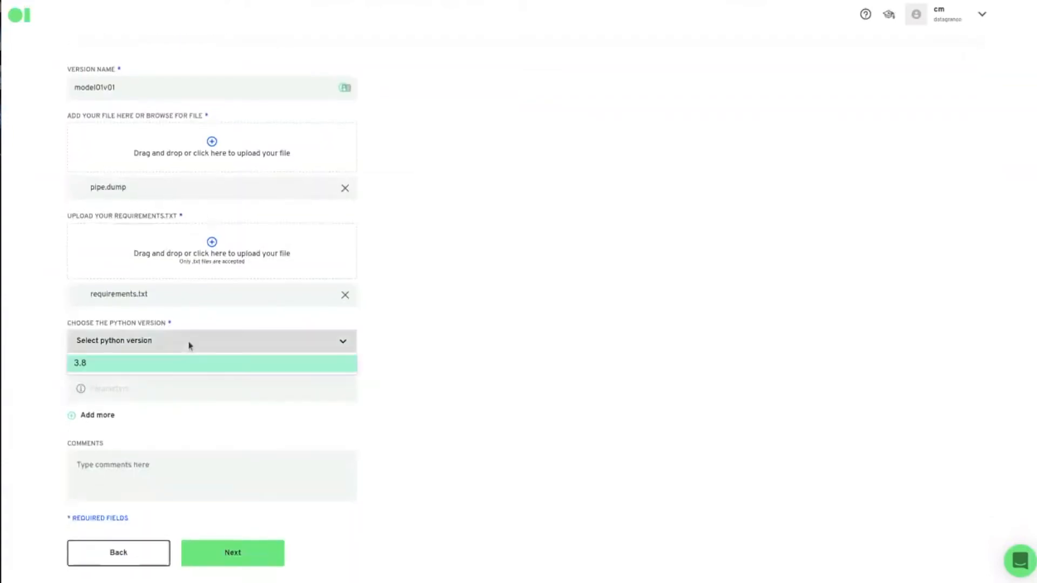
left_click(123, 366)
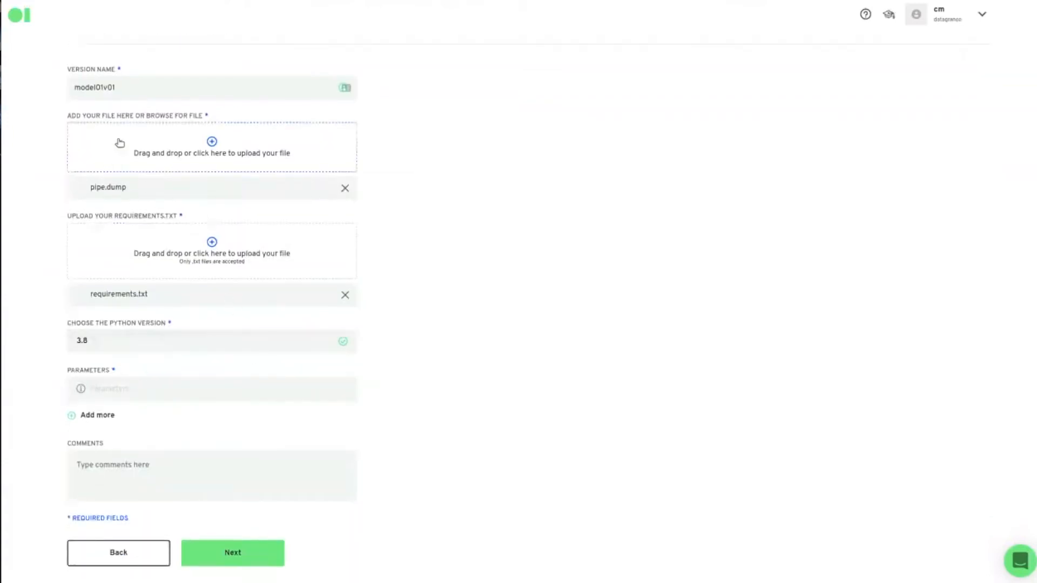
left_click(152, 391)
type("x1")
left_click(105, 415)
left_click(121, 422)
type("x2")
- Comment that the model uses x1 and x2, scales then uses linear regression, and submit
key("Tab")
left_click(627, 461)
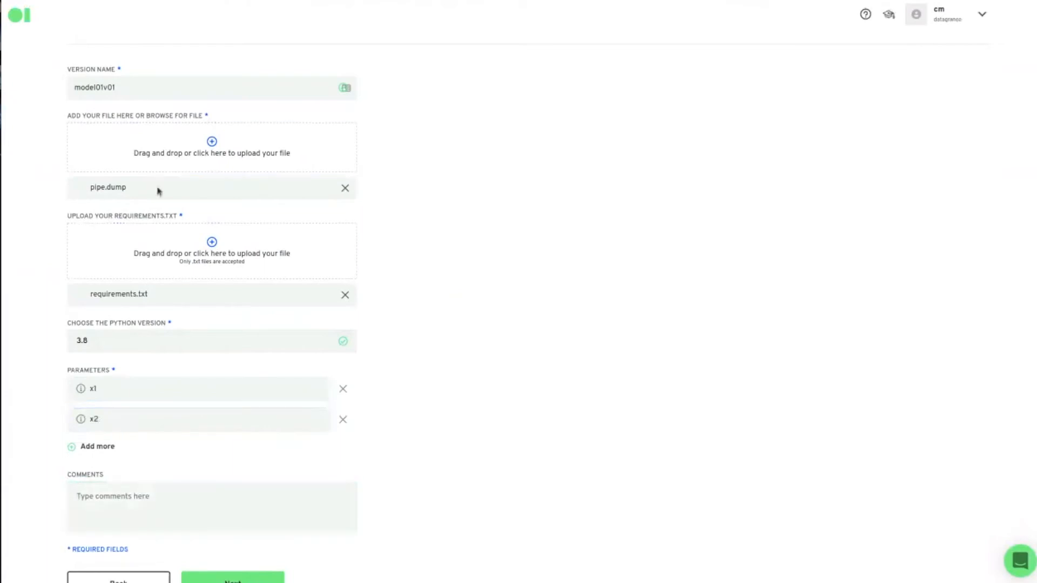
left_click(153, 500)
scroll(153, 500, "down", 1)
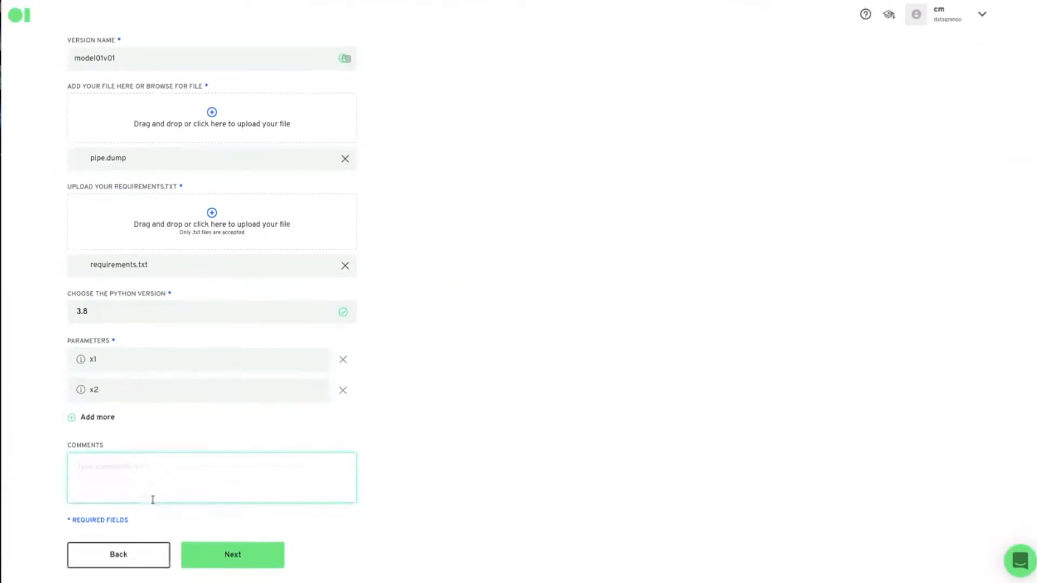
type("this ")
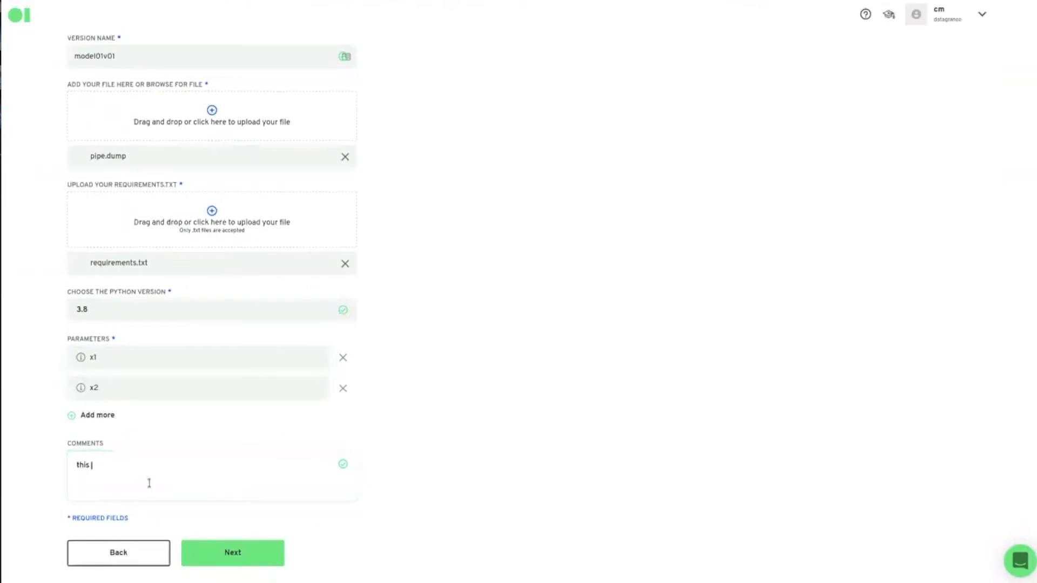
type("model uses x1 and x2 as input variabl")
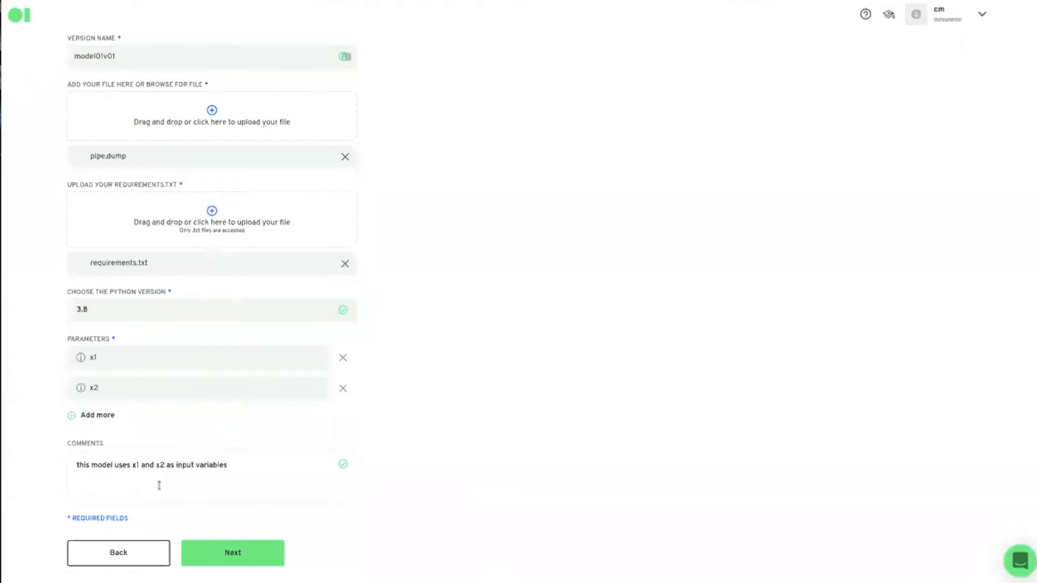
type("es")
key("Return")
type("and")
key("ctrl+shift+Left")
type("as a fisrst step is scales and then ")
type("ses")
key("BackSpace")
key("BackSpace")
key("BackSpace")
key("BackSpace")
type("uses linear regression")
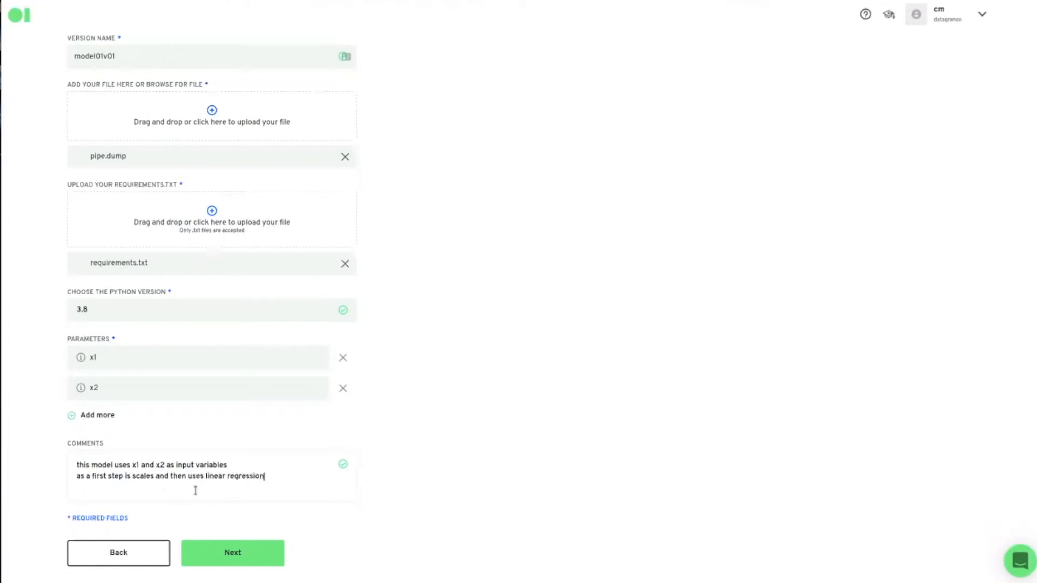
left_click(240, 556)
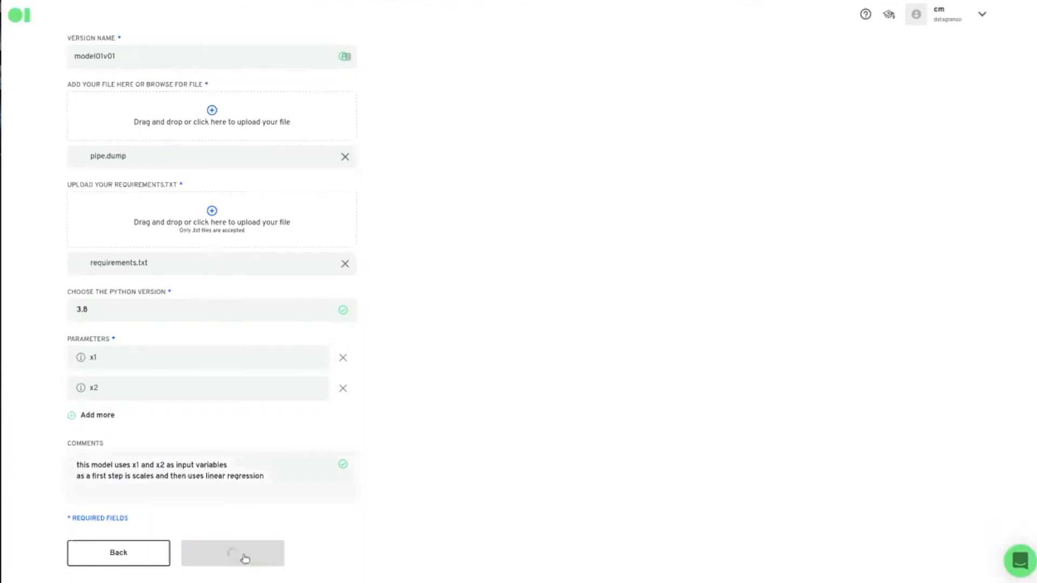
- Add model01 to the Datagran data project and expand its Version 1 details
left_click(191, 343)
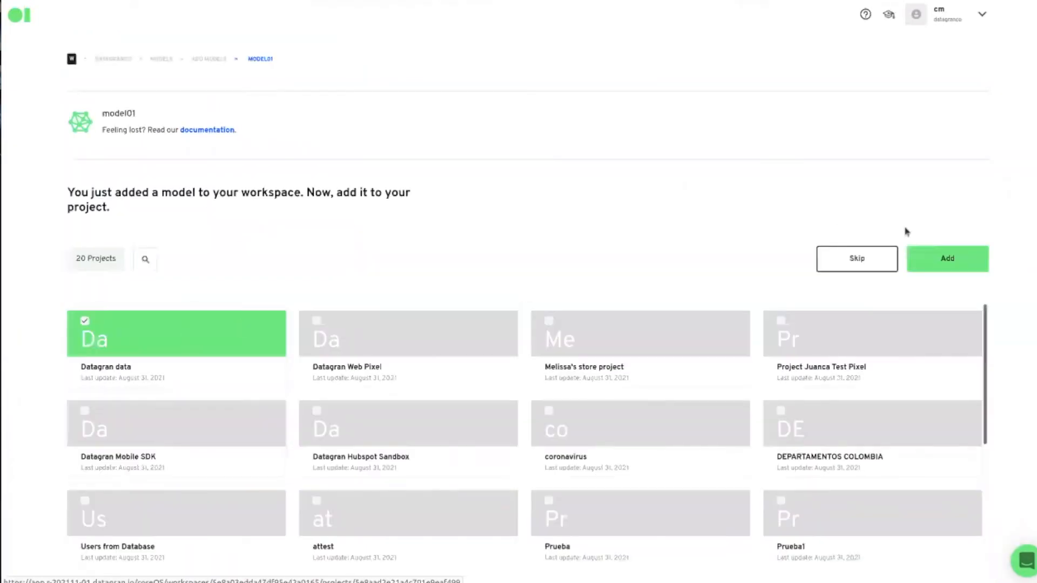
left_click(948, 260)
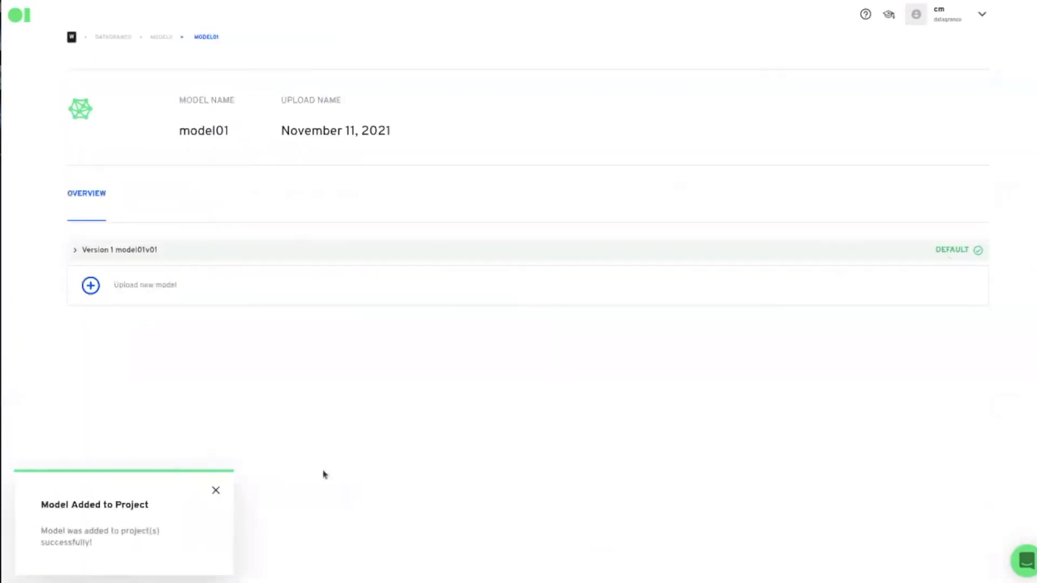
left_click(269, 257)
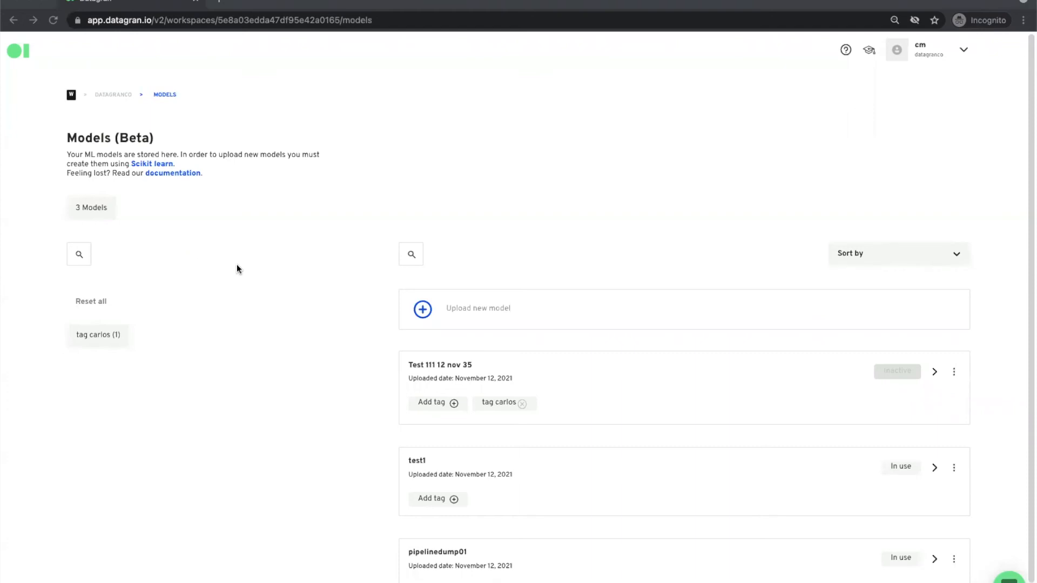
- Go from the DATAGRANCO workspace to Datagran data's Pipelines and create a new pipeline
left_click(123, 96)
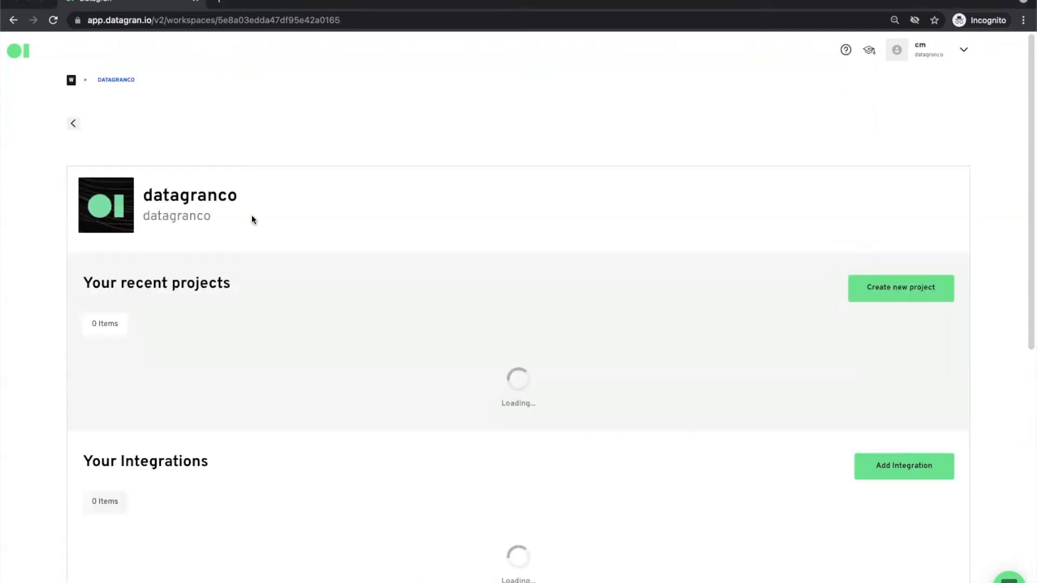
scroll(326, 453, "down", 3)
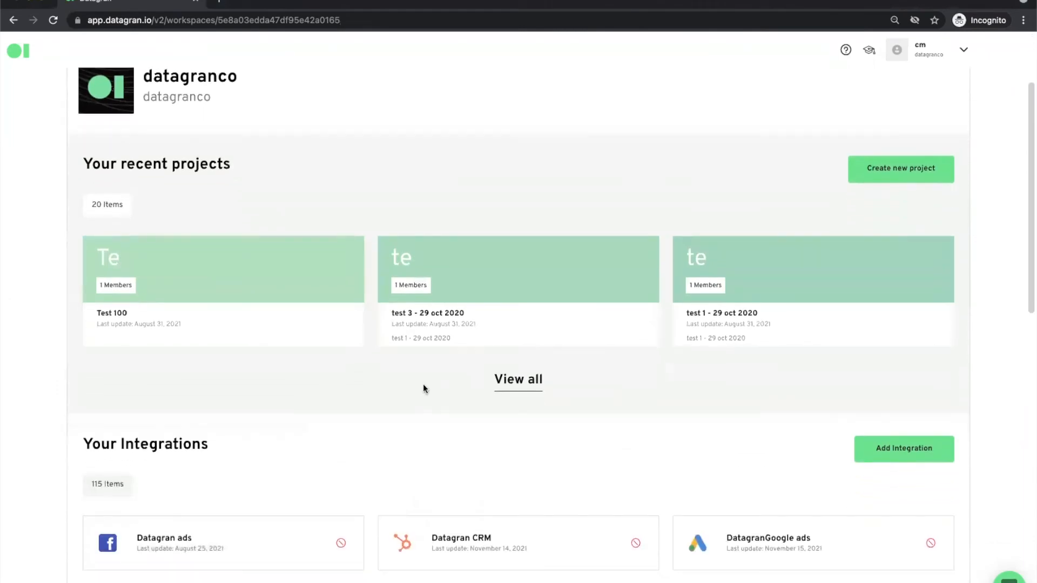
left_click(518, 386)
scroll(421, 432, "down", 10)
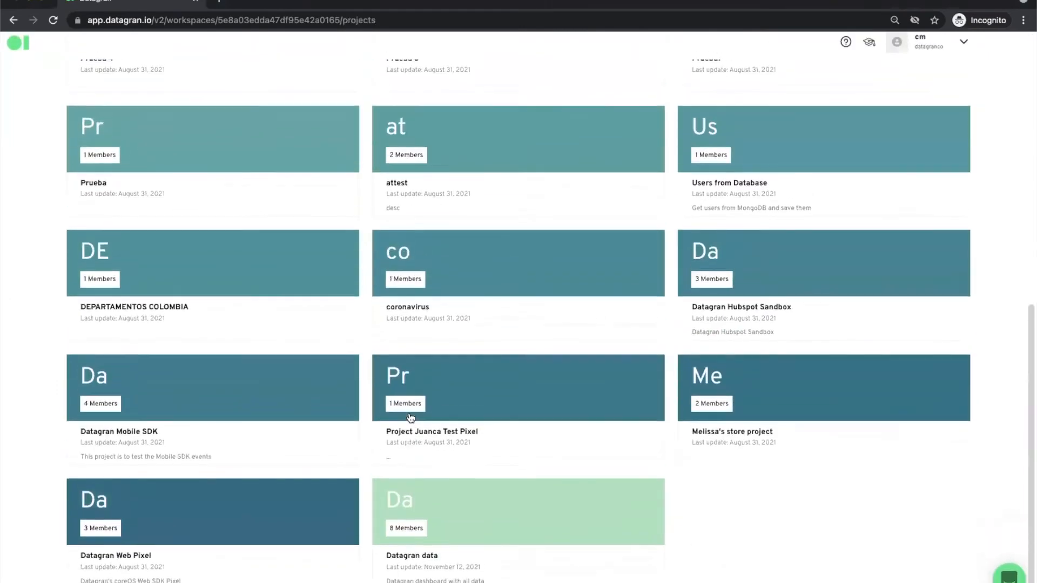
left_click(452, 533)
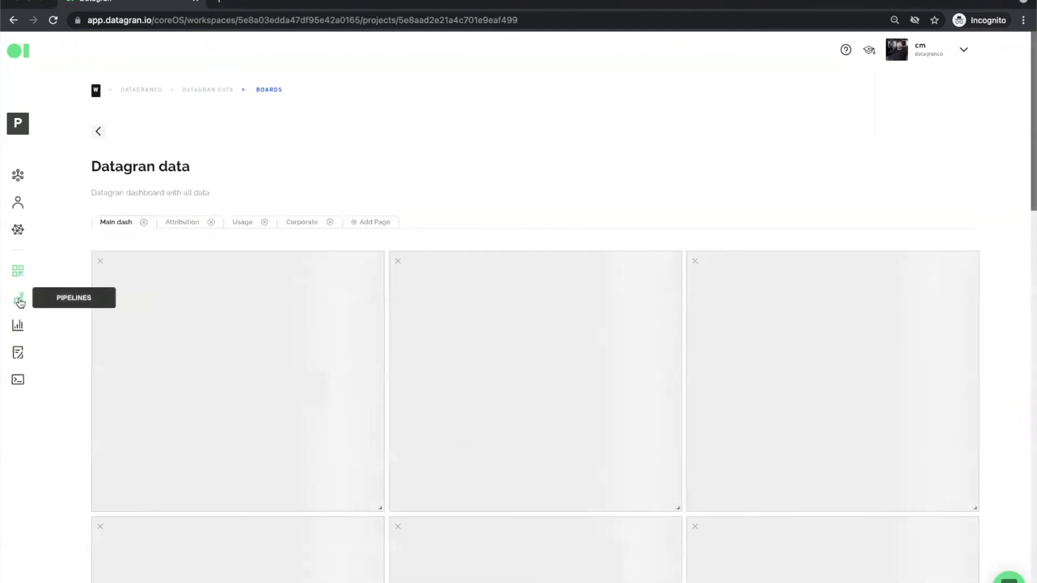
left_click(19, 301)
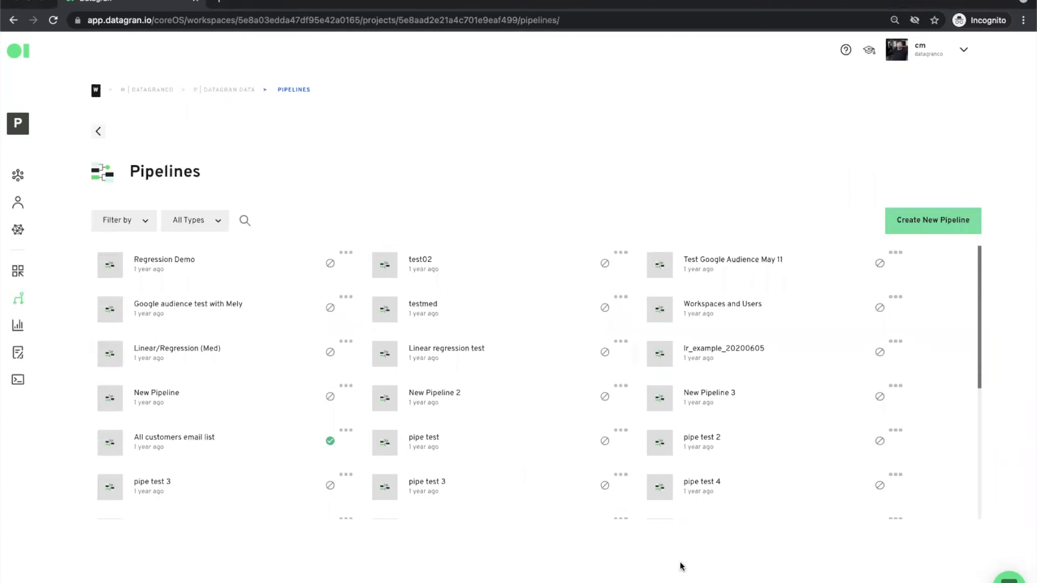
left_click(953, 221)
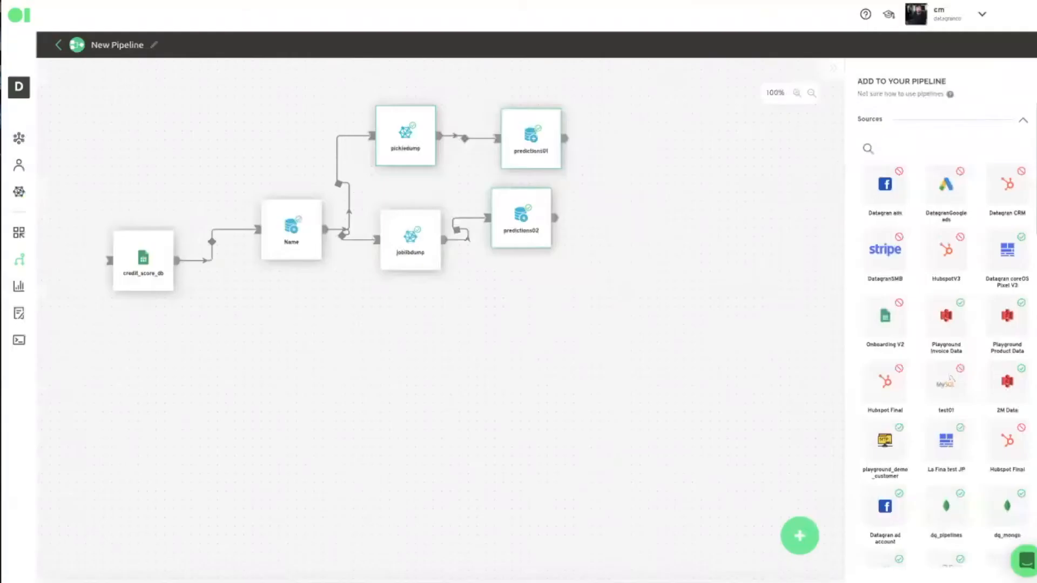
- Place a Custom Model node under joblibdump, wire Name into it, and open its settings
left_click(899, 151)
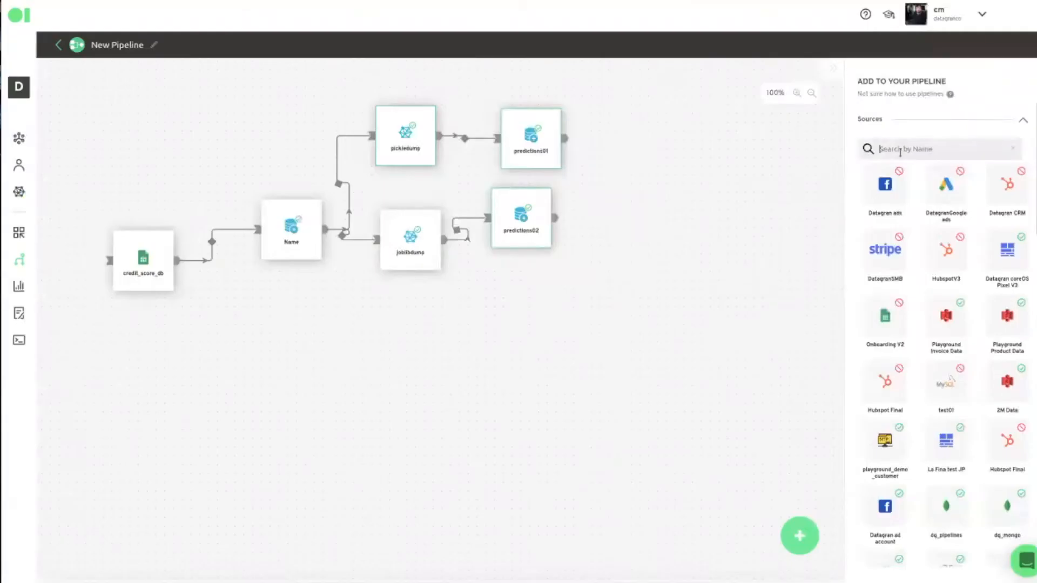
type("model")
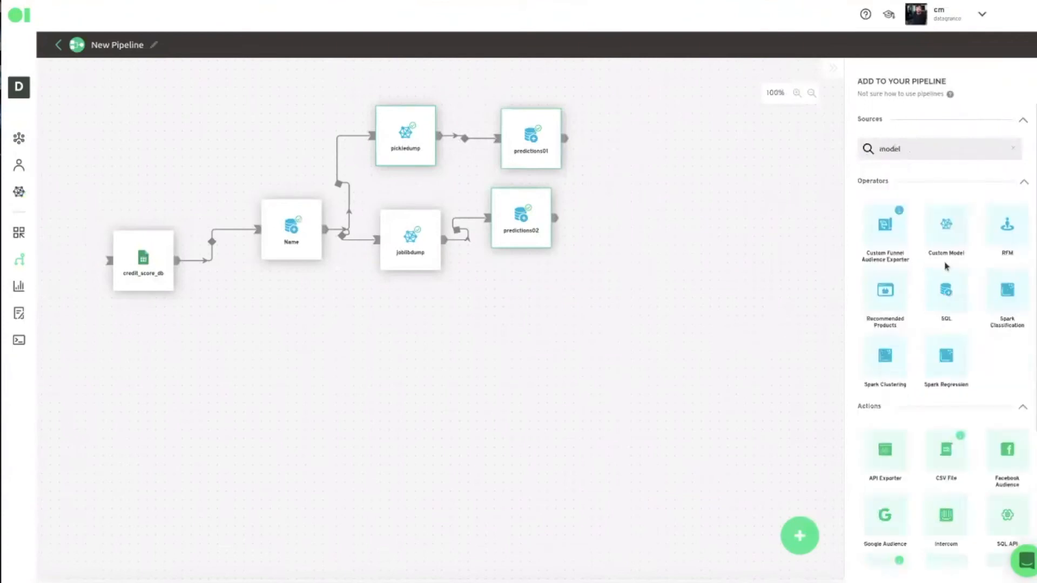
left_click_drag(948, 254, 428, 375)
left_click_drag(423, 98, 386, 373)
left_click_drag(328, 232, 369, 352)
left_click(380, 339)
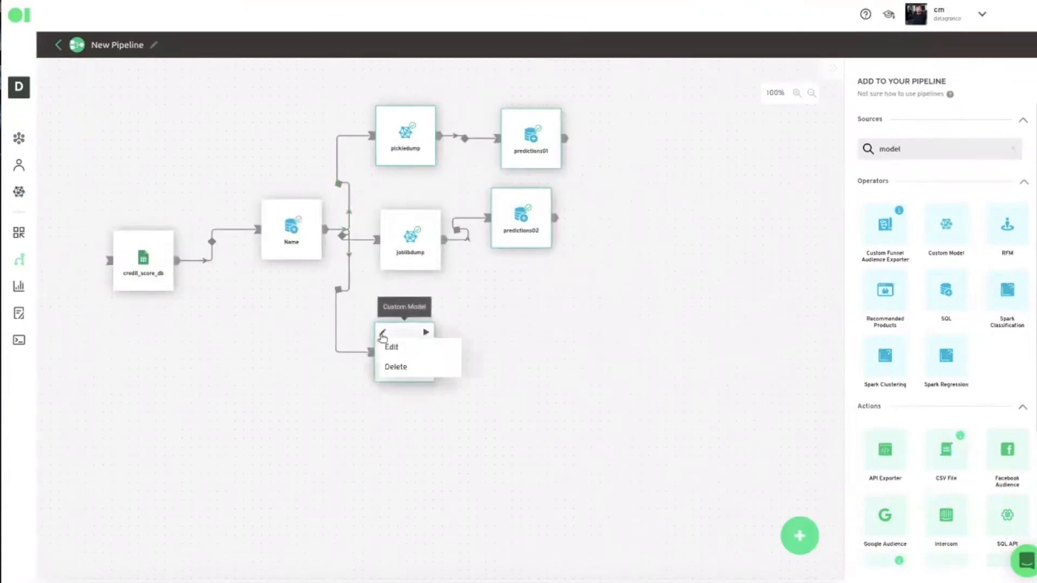
left_click(391, 346)
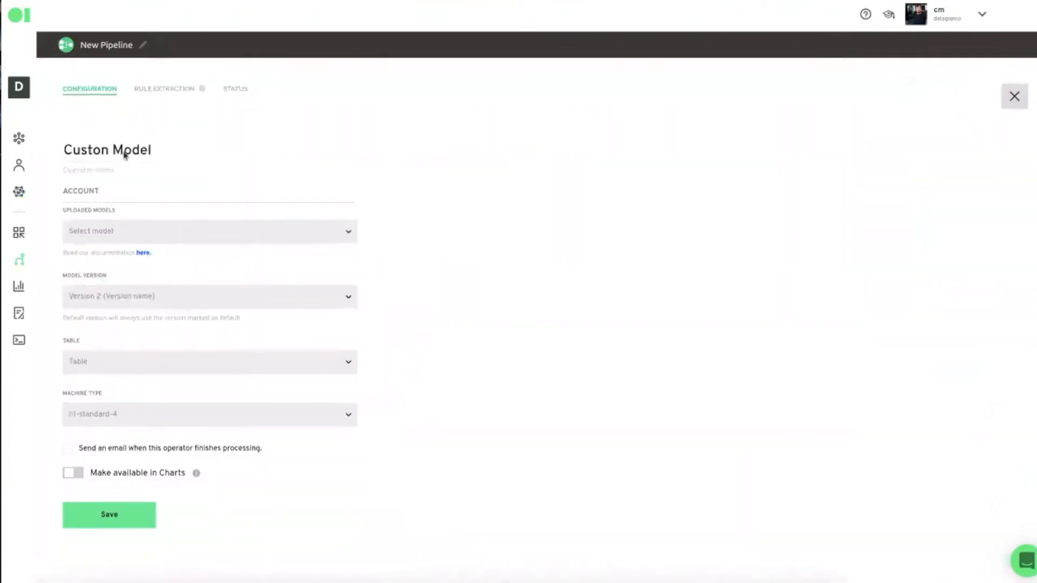
- Rename the Custom Model operator to model_pipe
double_click(154, 150)
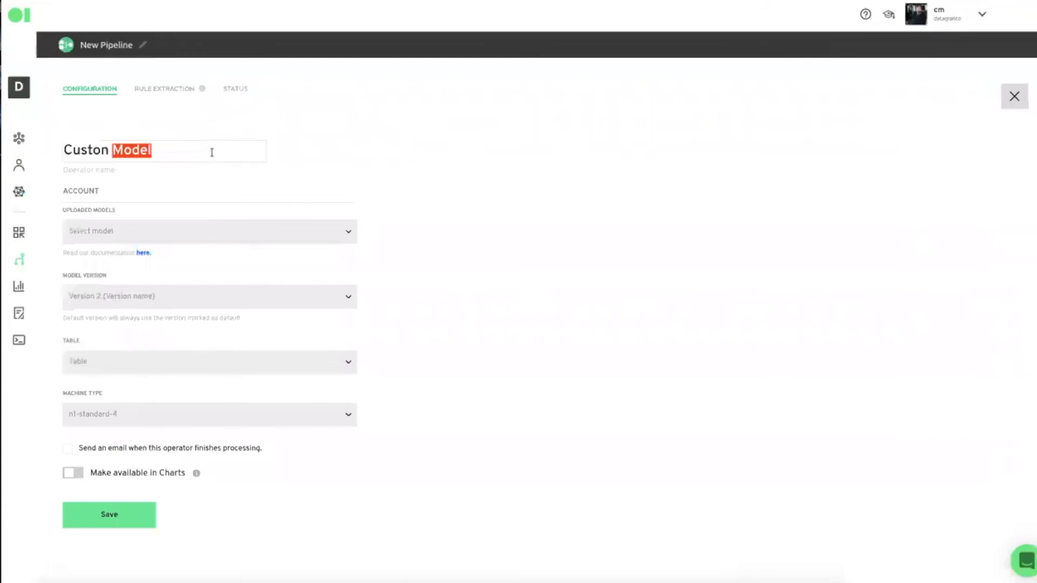
left_click(239, 152)
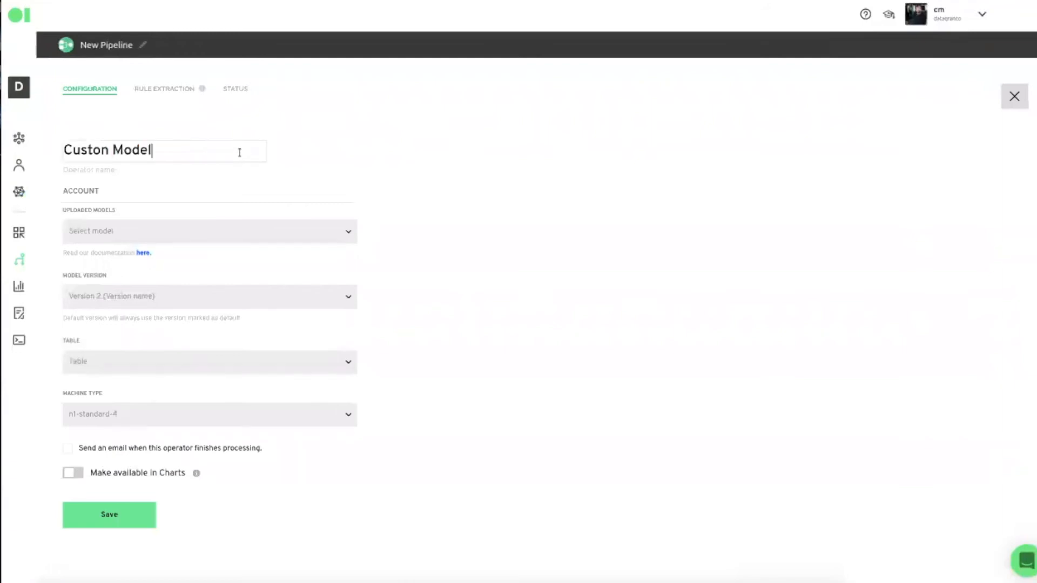
double_click(239, 152)
key("ctrl+a")
key("BackSpace")
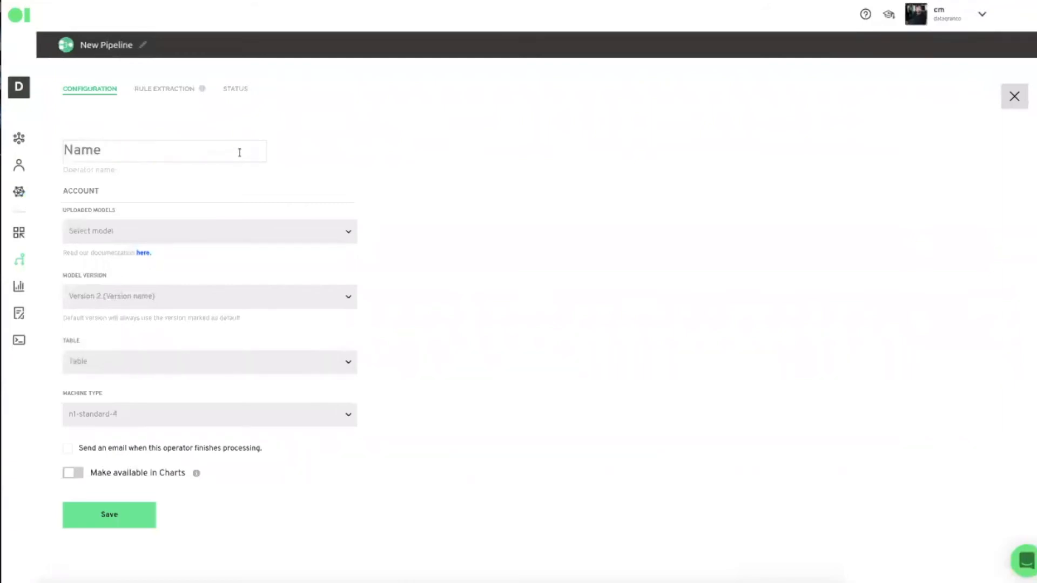
type("model_pipe")
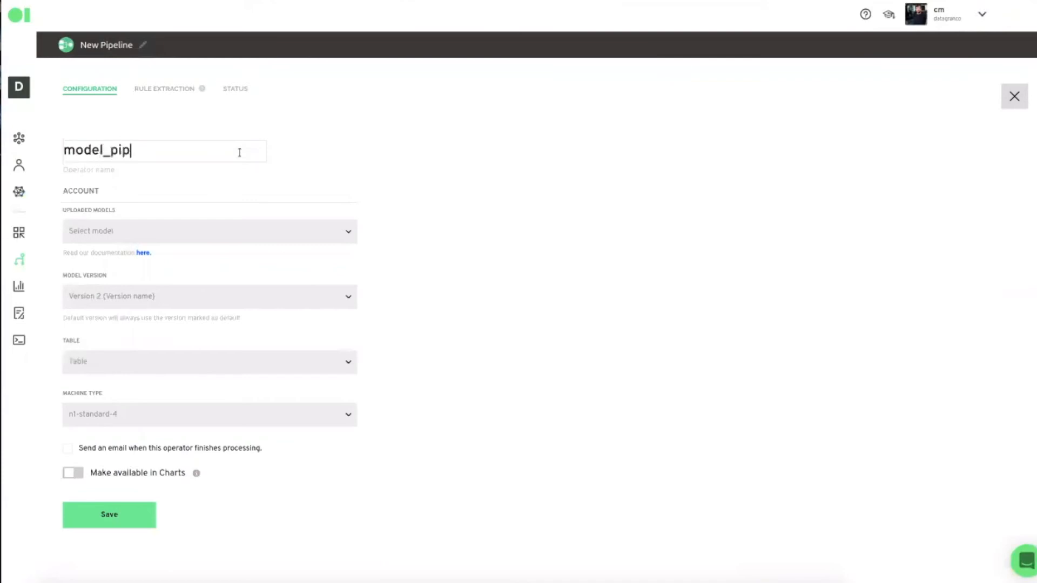
- Select model01, version 3.8 model01v01, and input table Name__sql_output
left_click(223, 233)
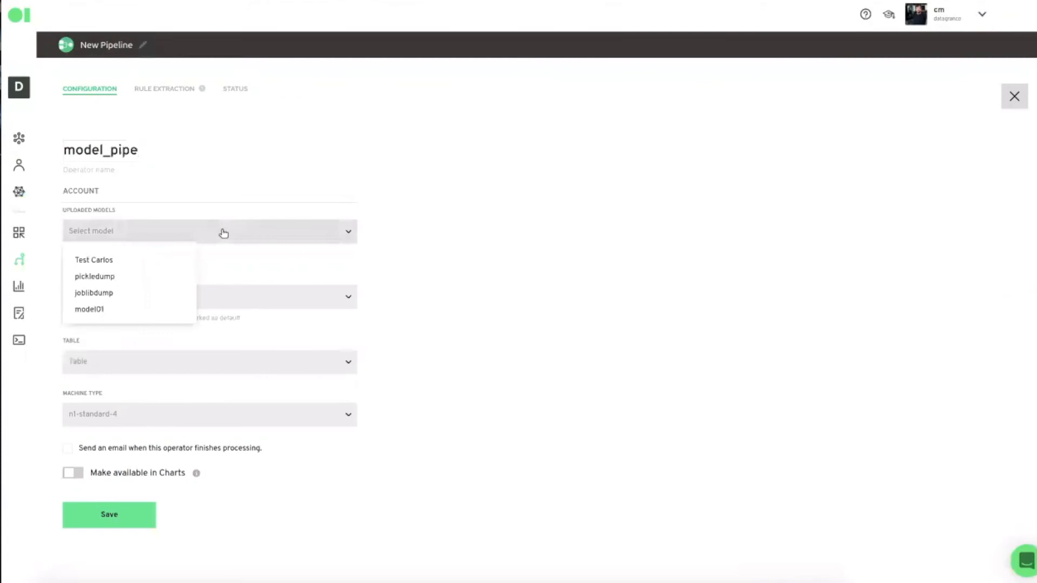
left_click(114, 312)
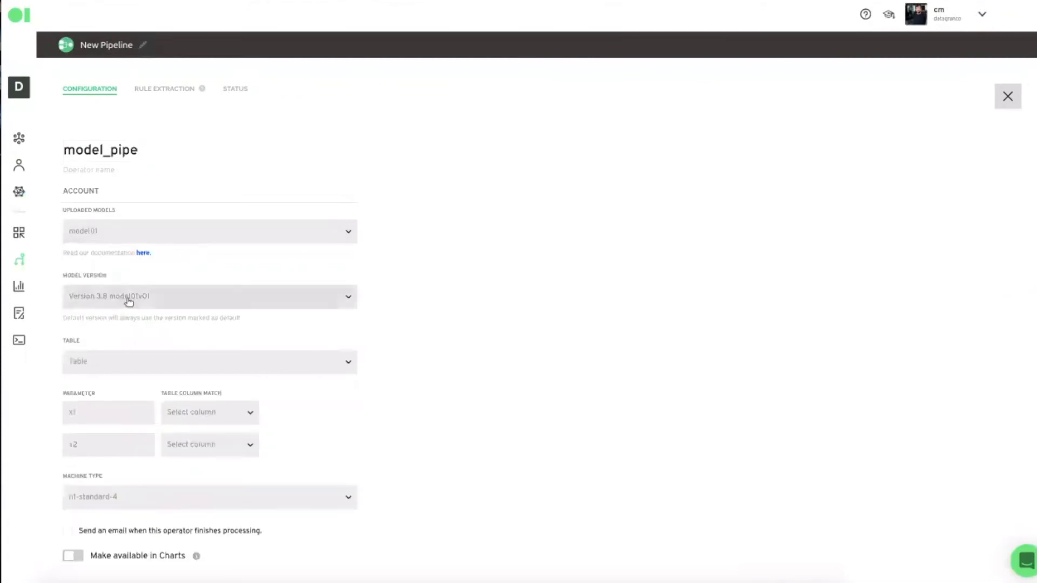
left_click(129, 299)
left_click(119, 364)
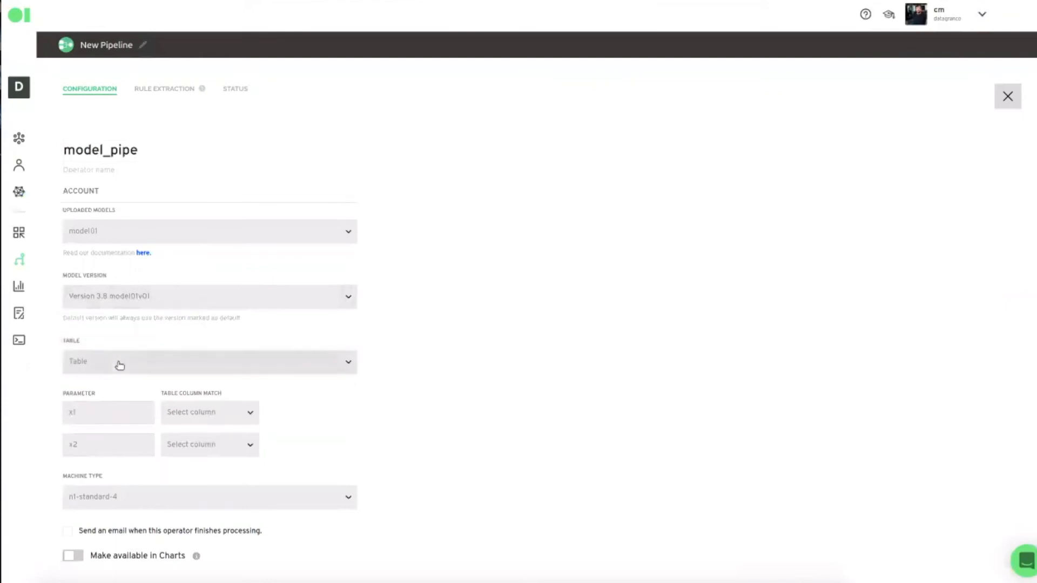
left_click(119, 367)
left_click(154, 404)
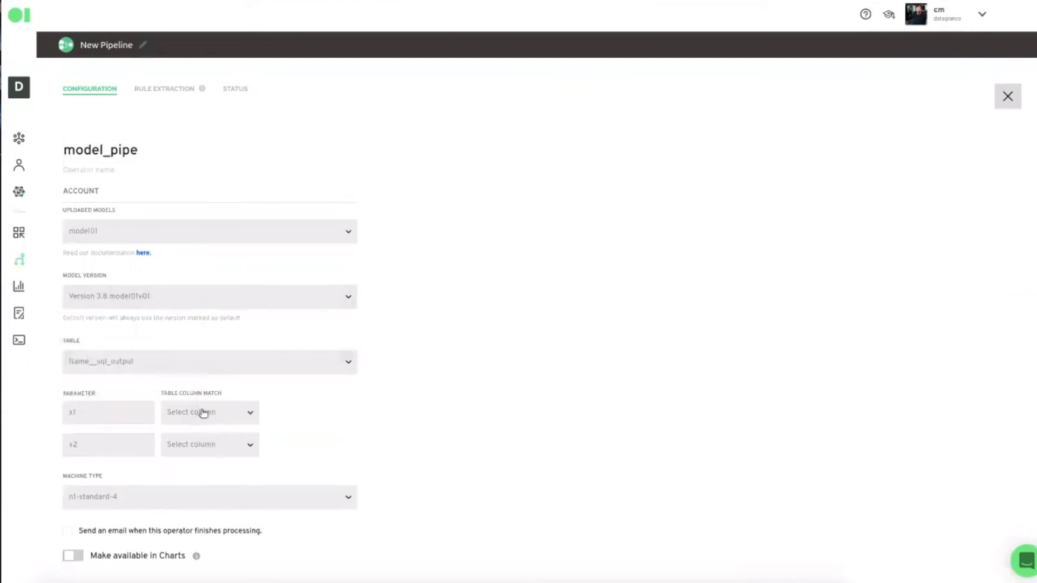
- Map parameter x1 to column c1 and x2 to c2, then save the operator
left_click(211, 414)
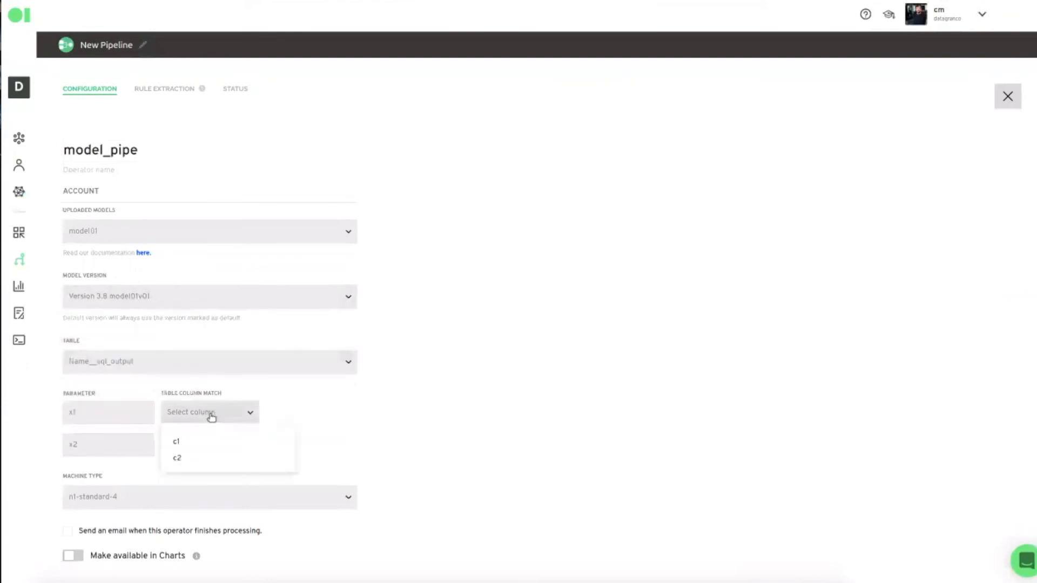
left_click(200, 449)
left_click(198, 448)
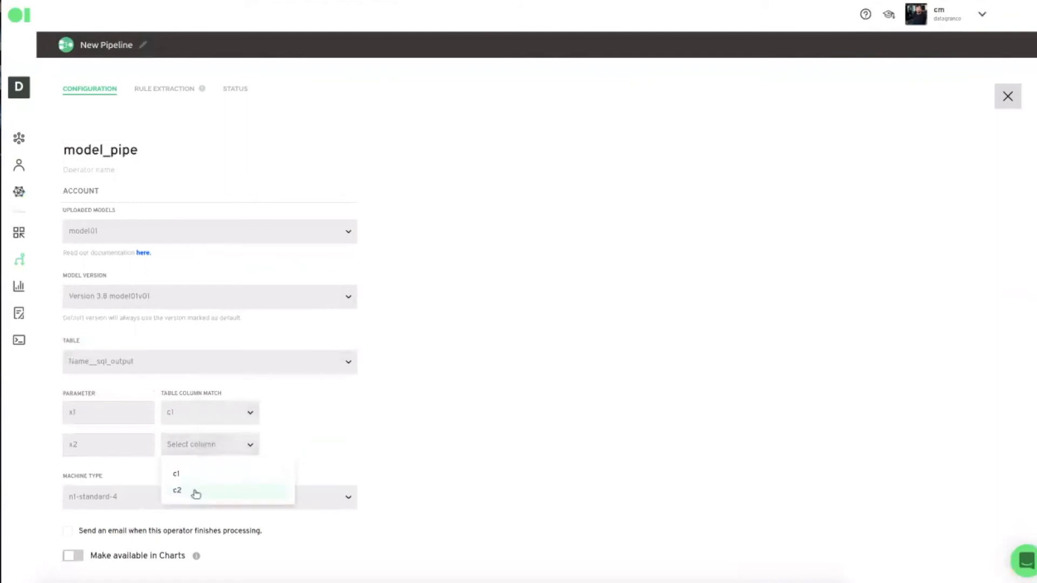
left_click(196, 492)
scroll(664, 472, "down", 1)
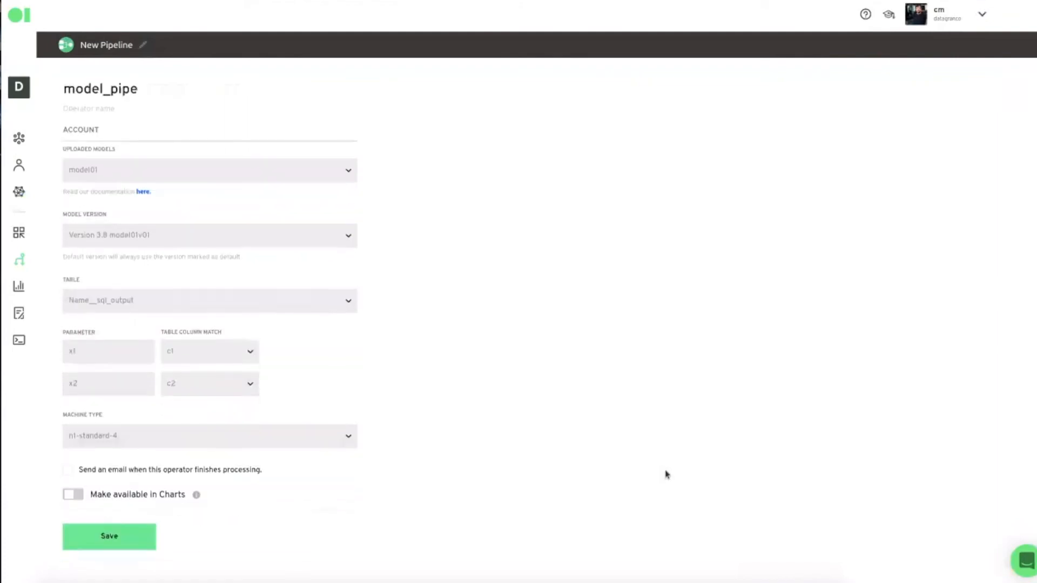
left_click(122, 535)
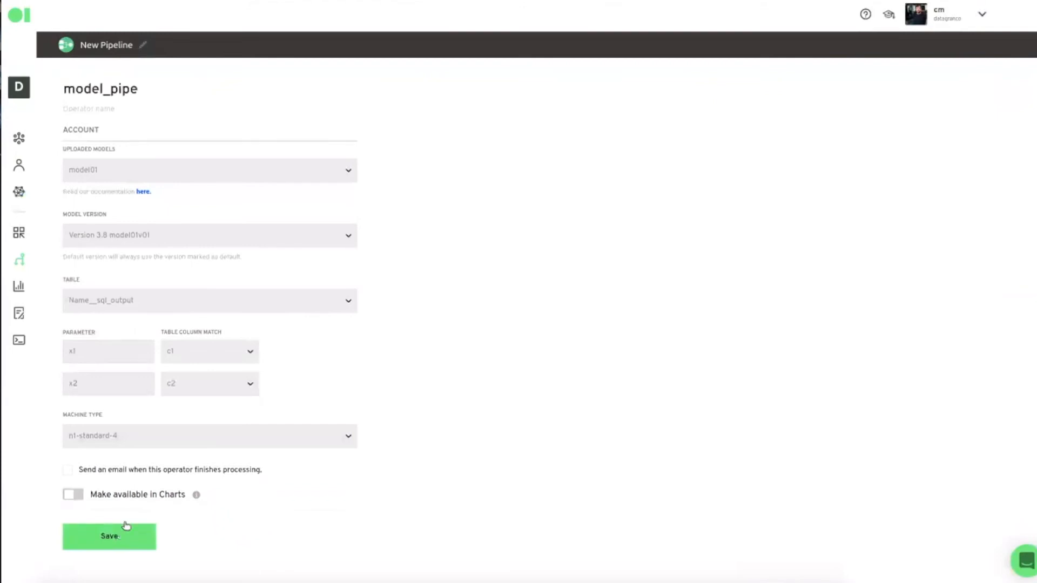
left_click(404, 350)
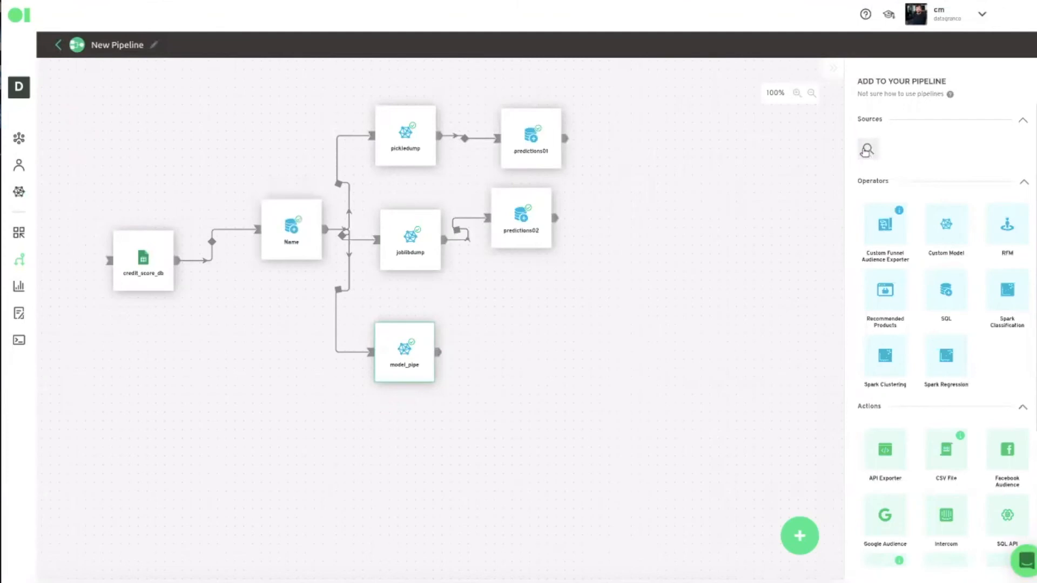
- Place an SQL node right of model_pipe, connect model_pipe into it, and open its configuration
left_click(866, 150)
type("modelsq")
type("l")
key("ctrl+a")
type("sql")
left_click_drag(946, 295, 599, 352)
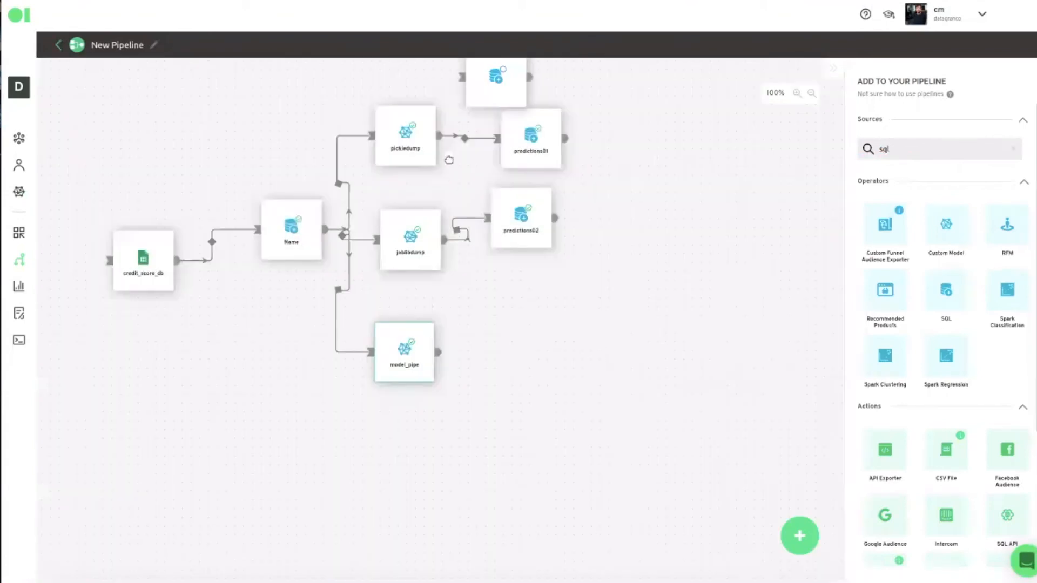
left_click_drag(469, 82, 529, 358)
left_click_drag(438, 352, 528, 355)
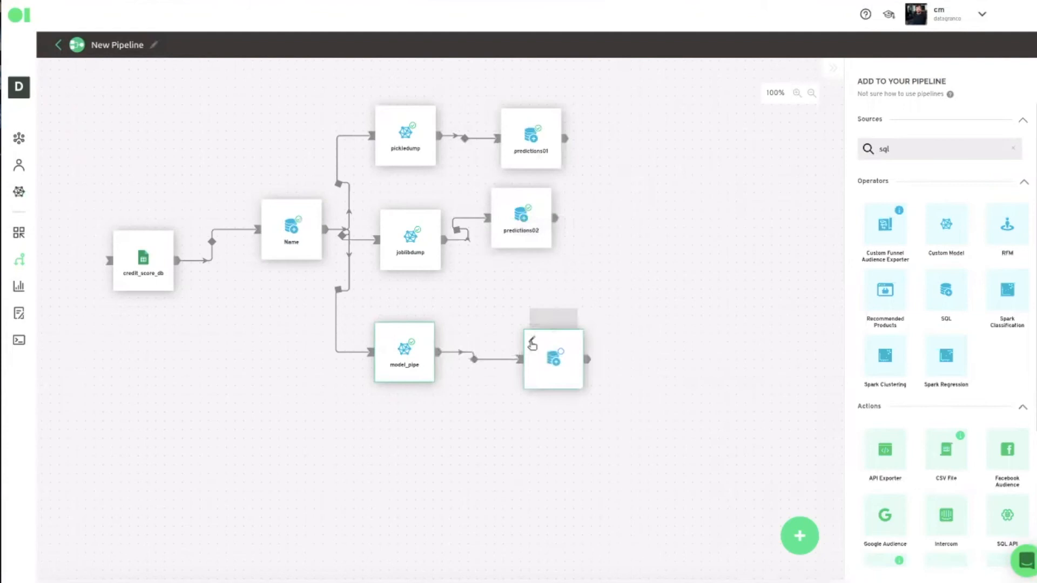
left_click(530, 346)
left_click(542, 356)
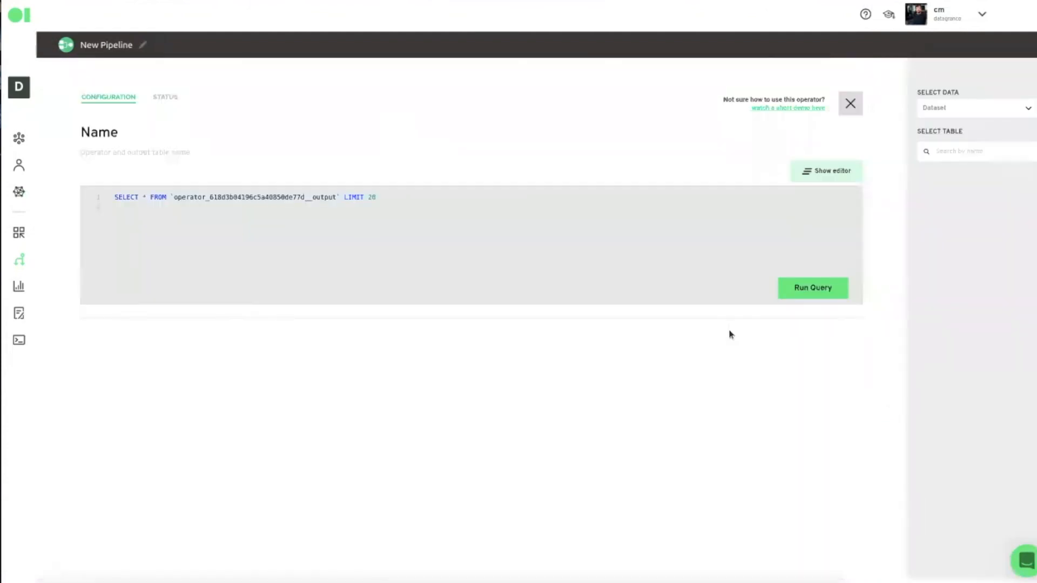
- Run the SQL query to preview 20 prediction rows, add a comment line, and save
left_click(797, 295)
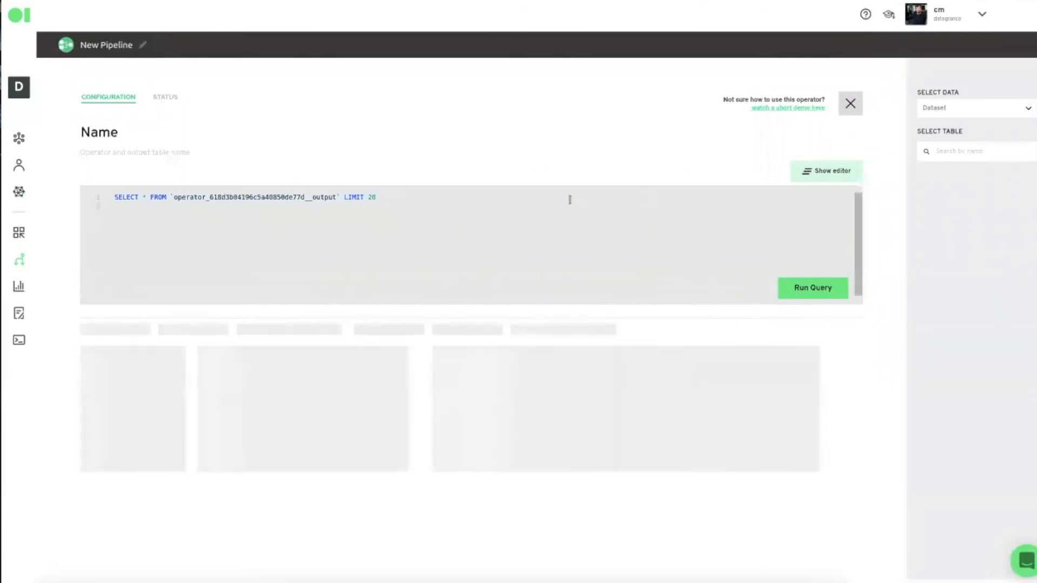
type("this is the pro")
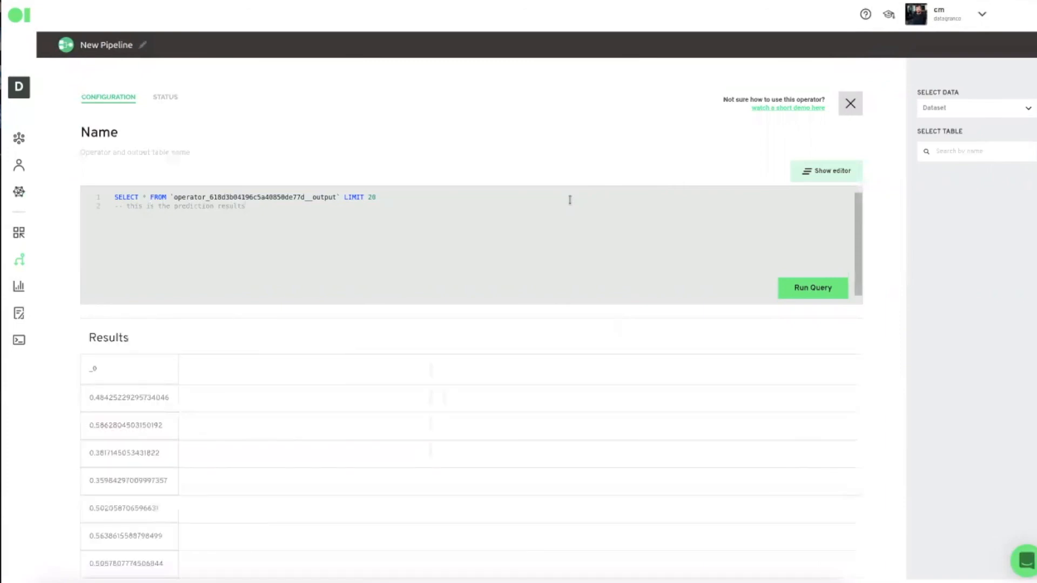
scroll(544, 453, "down", 4)
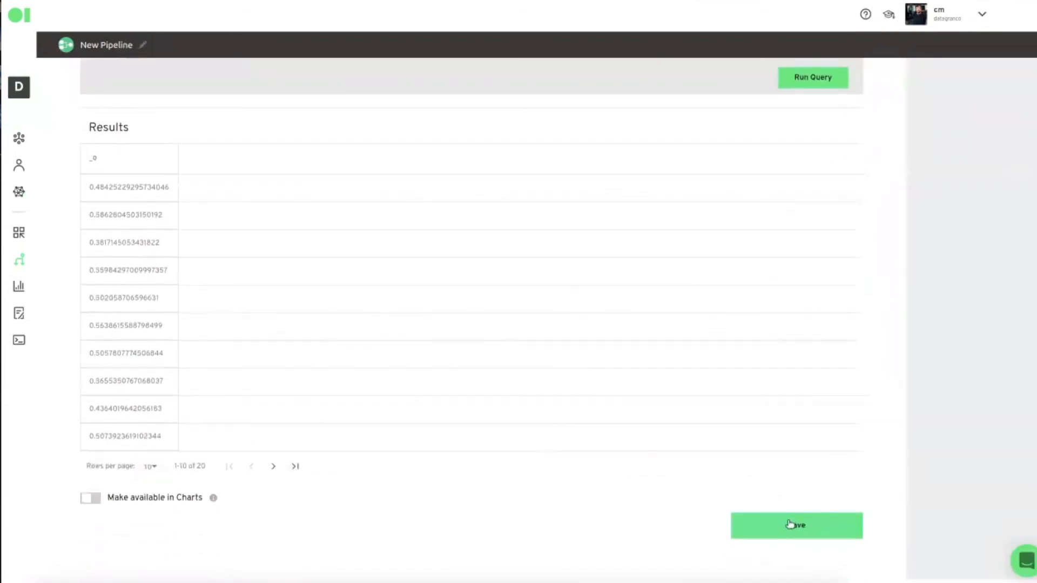
left_click(790, 524)
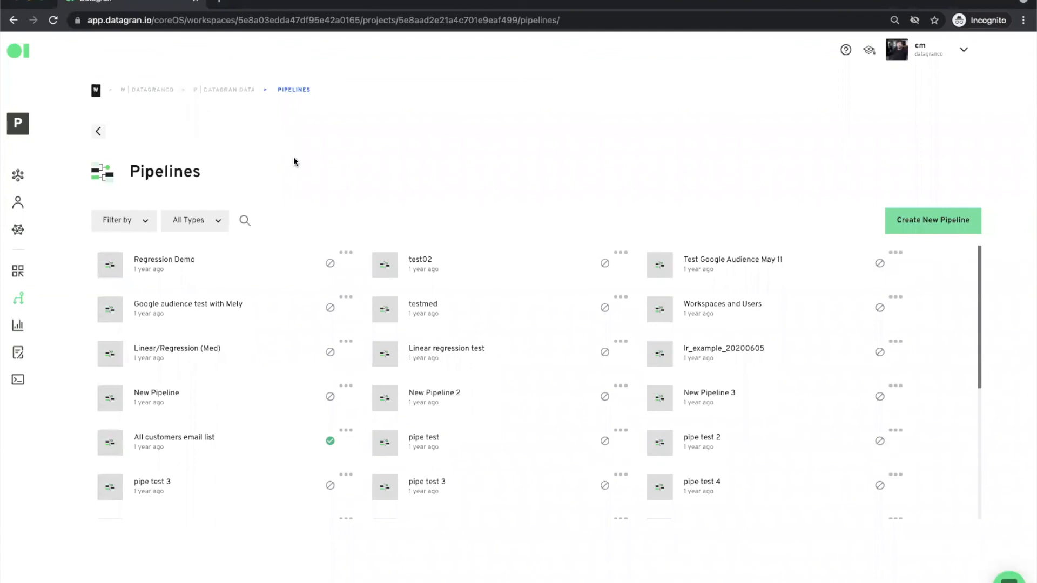
- Open the Linear/Regression (Med) pipeline, centre its nodes, and select the DT branch's API Exporter node
left_click(185, 348)
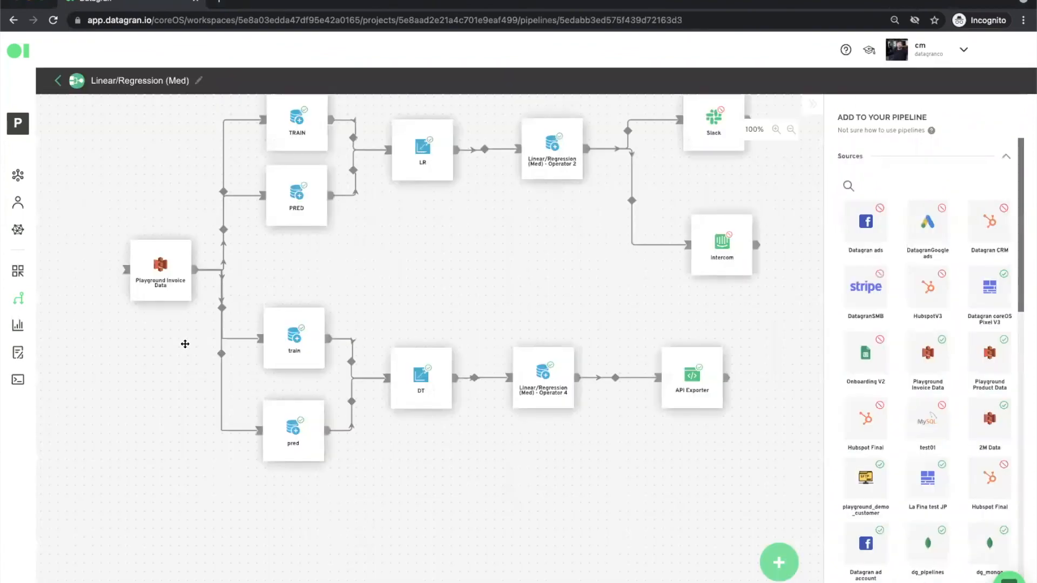
left_click_drag(429, 247, 262, 298)
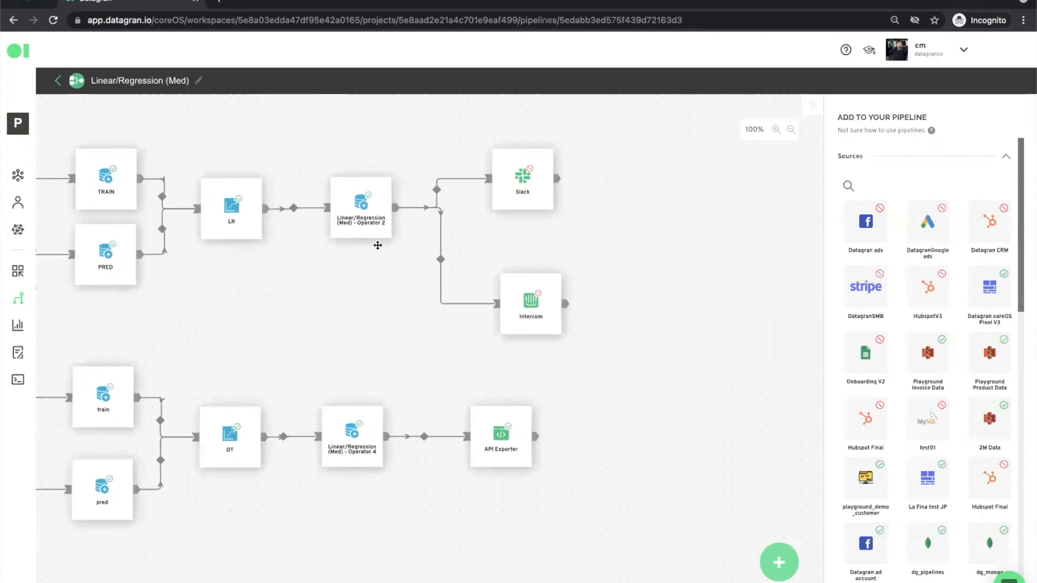
mouse_move(523, 294)
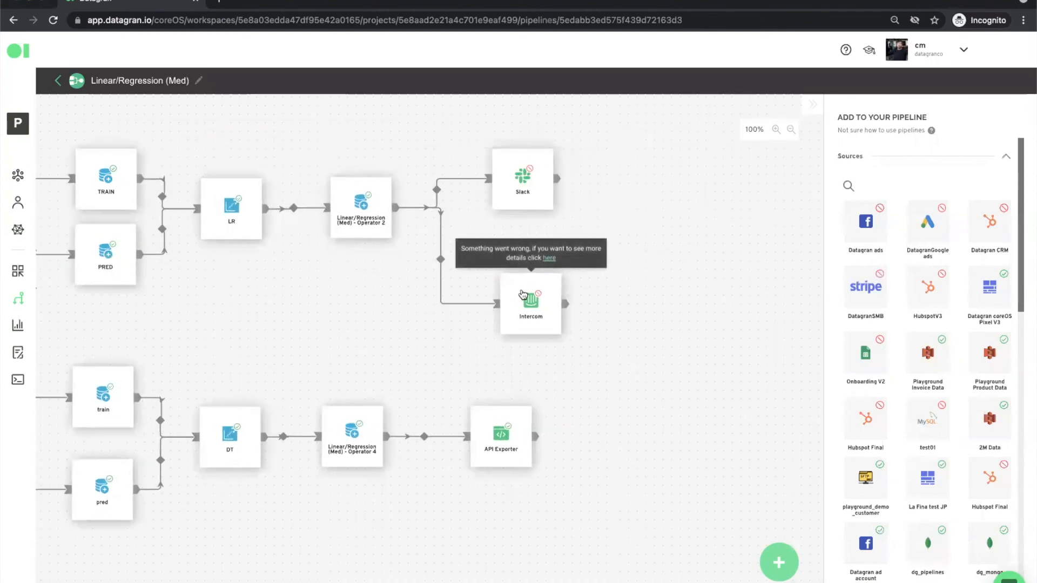
scroll(918, 394, "down", 1)
scroll(918, 394, "down", 15)
scroll(918, 391, "down", 3)
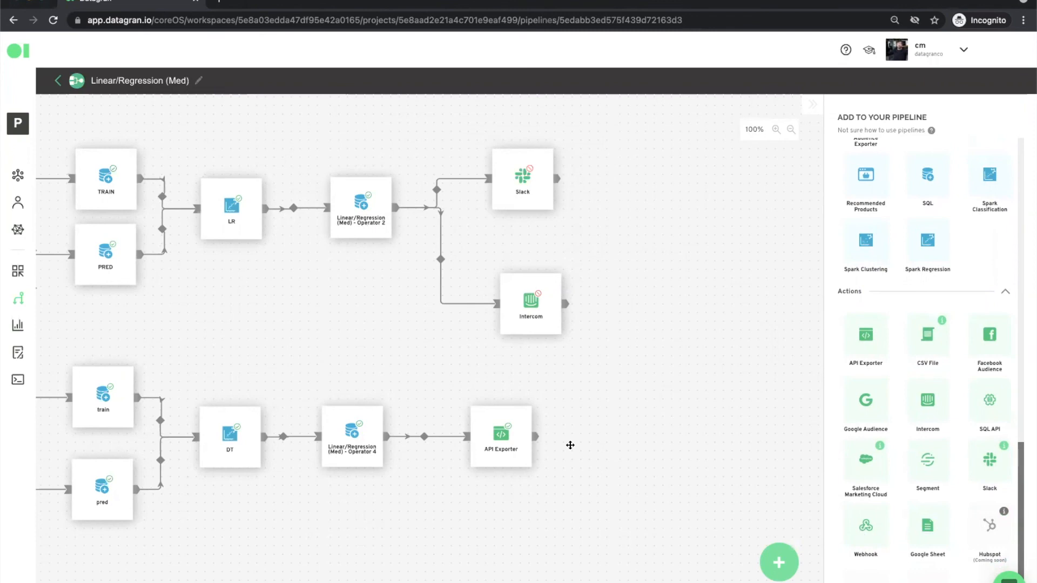
left_click(505, 446)
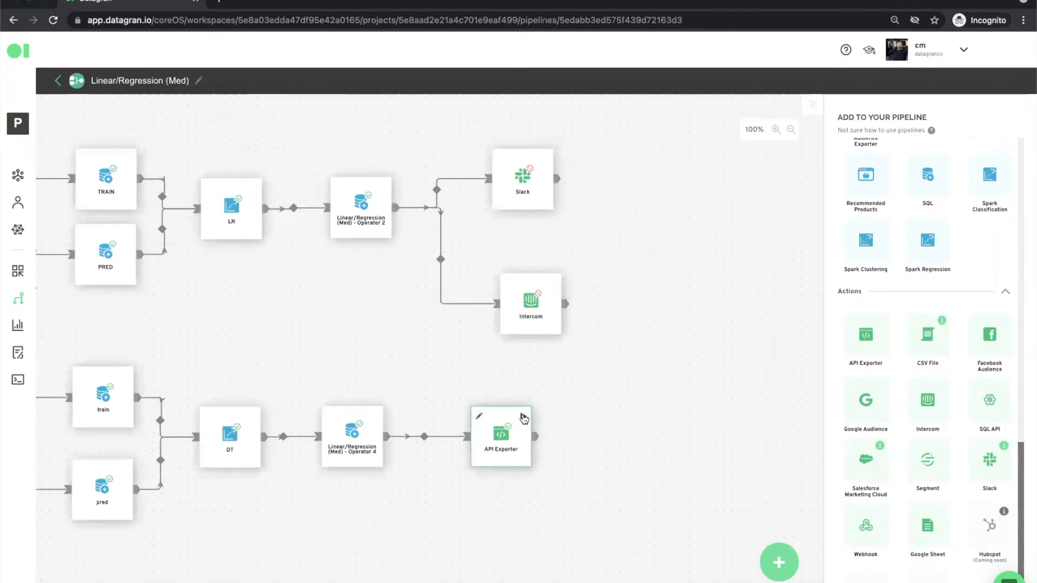
- Leave the pipeline editor for the Rest API page listing 278 API Exporter endpoints
left_click(17, 379)
left_click(628, 91)
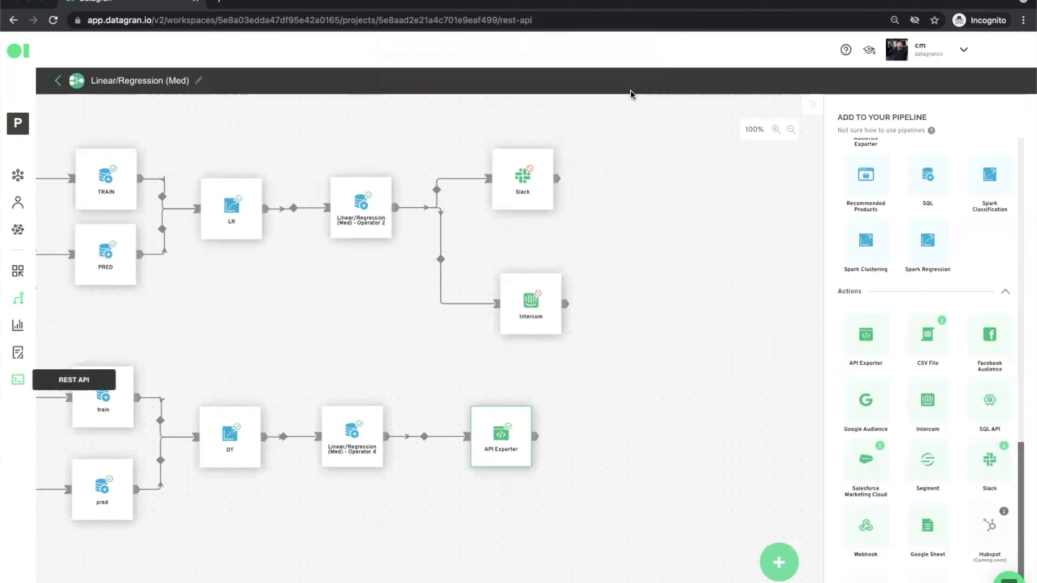
scroll(319, 323, "down", 1)
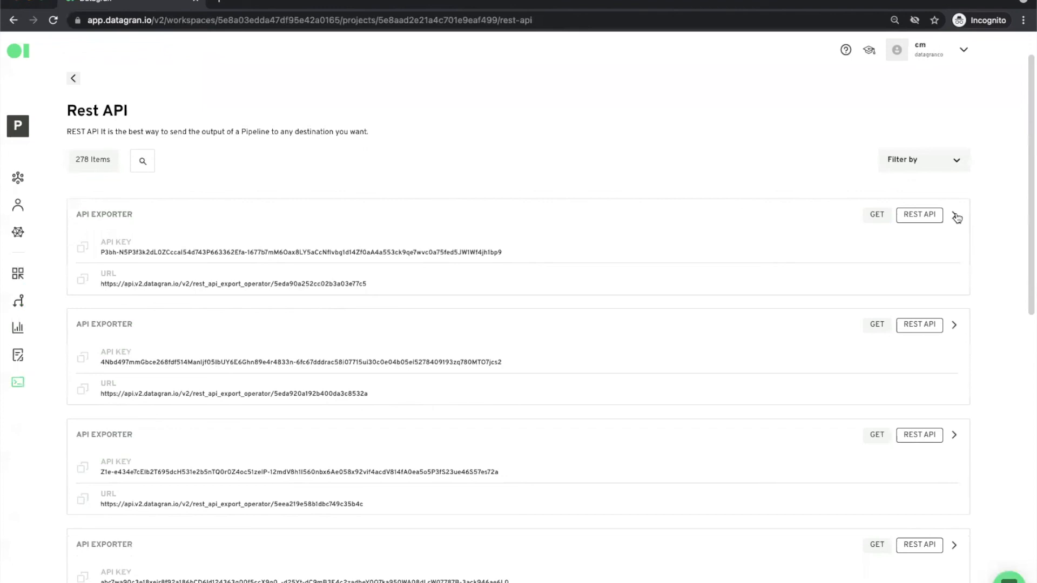
- Expand the first API Exporter endpoint and review its curl example, parameters and example response
left_click(955, 217)
scroll(474, 514, "down", 4)
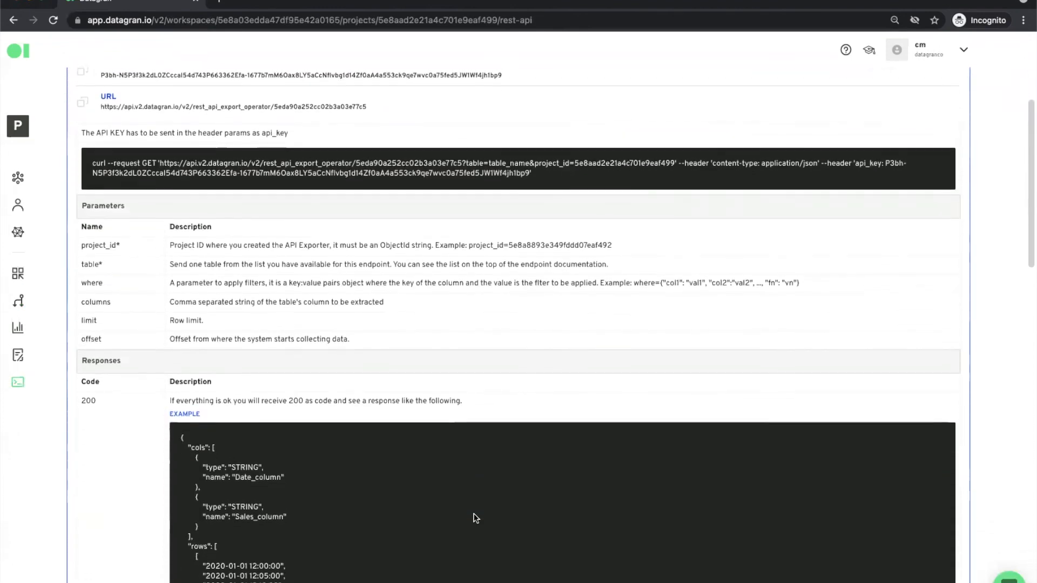
scroll(476, 517, "down", 3)
scroll(475, 518, "up", 3)
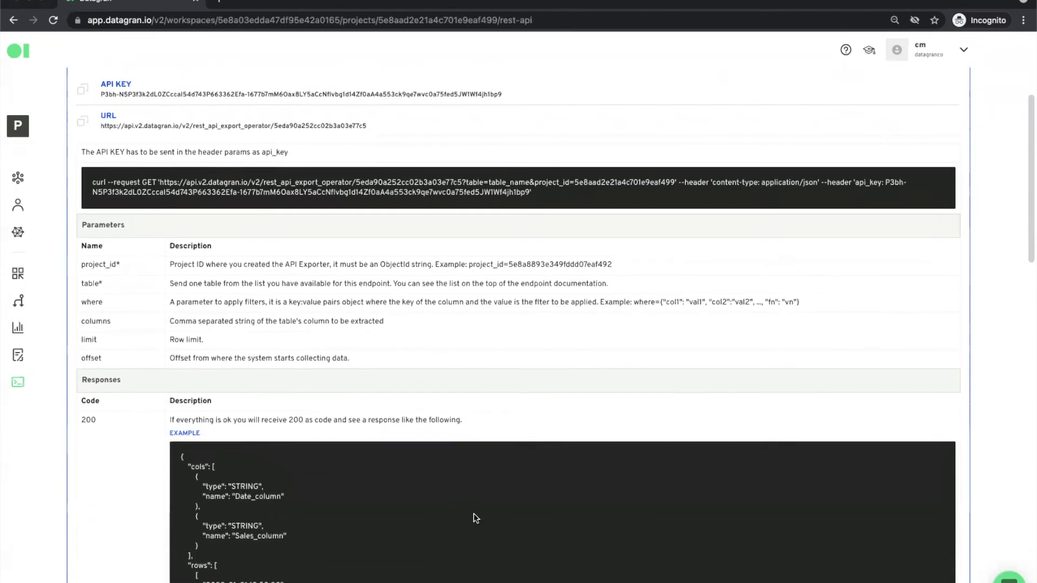
scroll(475, 518, "up", 2)
scroll(475, 518, "down", 3)
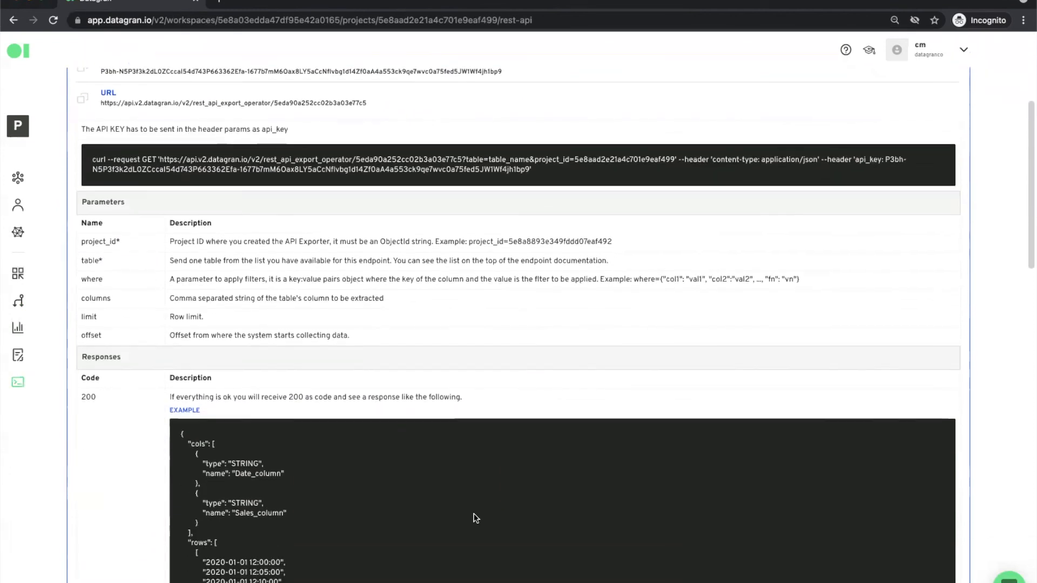
scroll(475, 518, "down", 3)
scroll(475, 518, "up", 4)
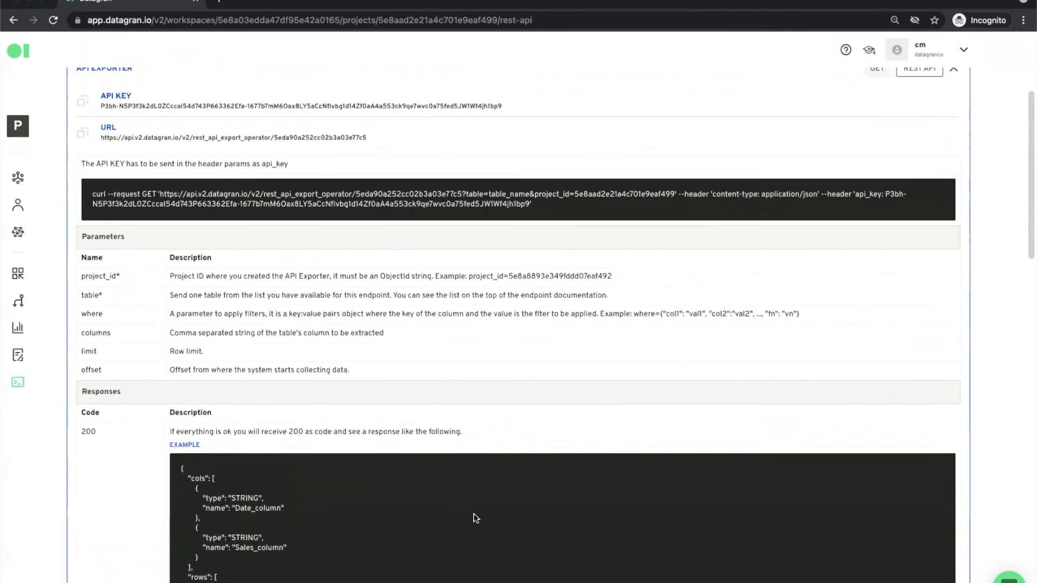
scroll(475, 518, "up", 1)
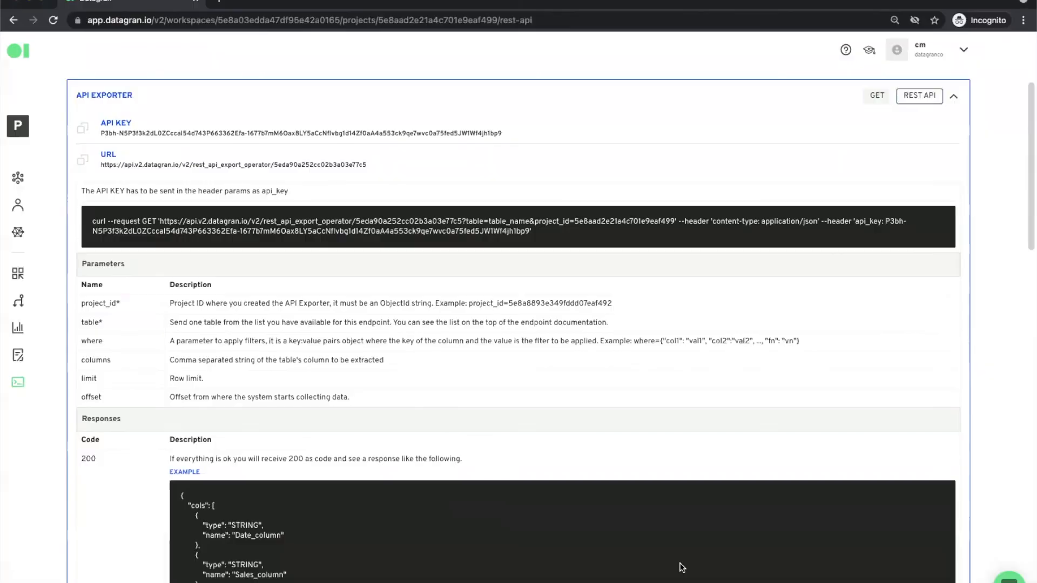